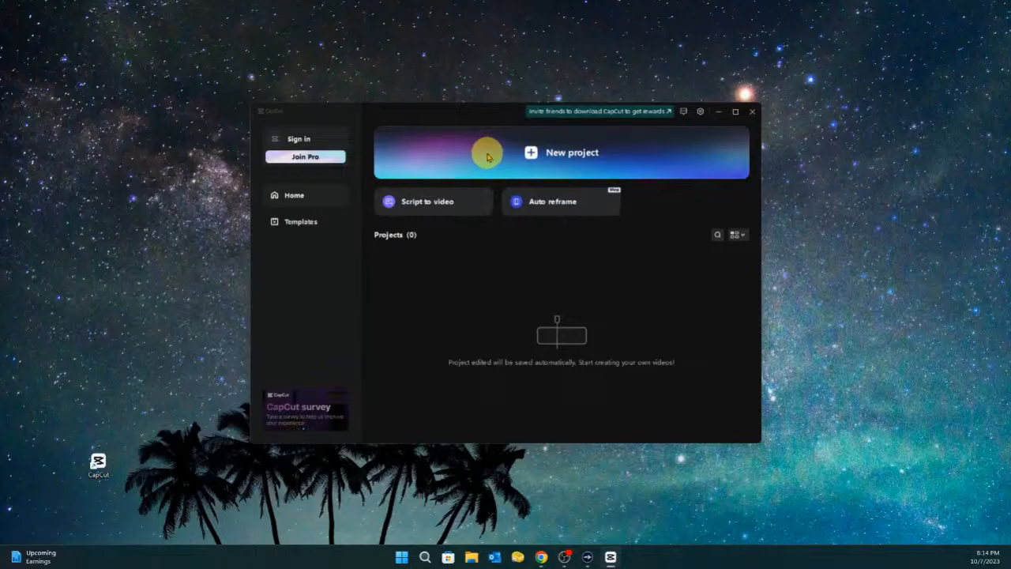
# Create a new project and import the little-adventure-loop audio, the couple-driving off-road clip and the Two Raptors above city clip
pyautogui.click(488, 157)
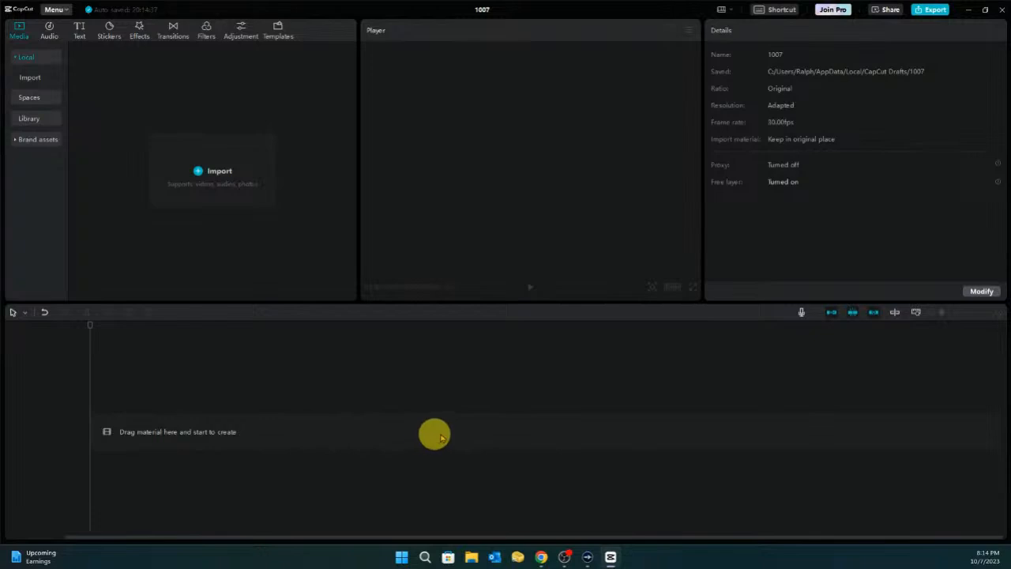
pyautogui.click(210, 179)
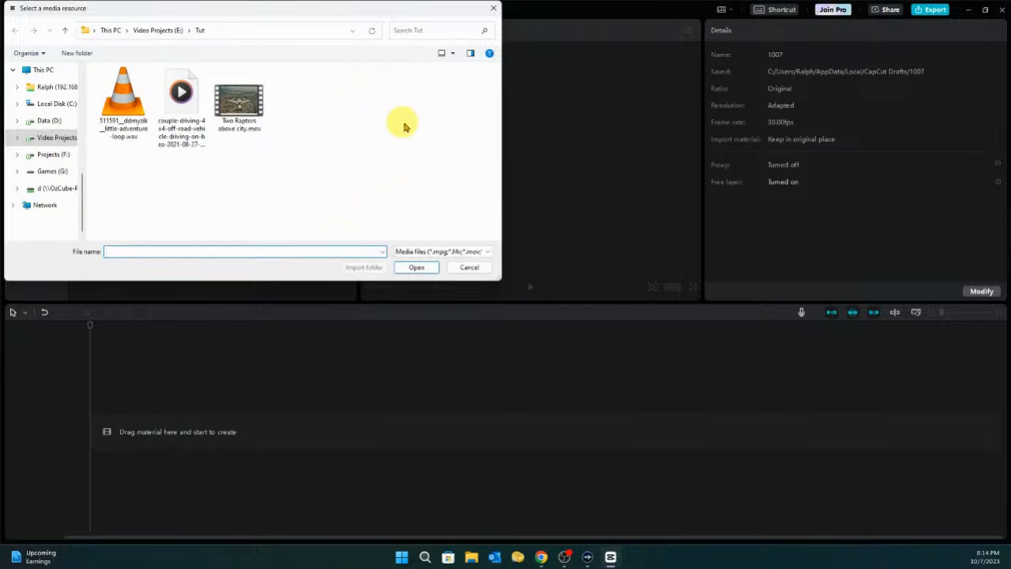
pyautogui.click(131, 110)
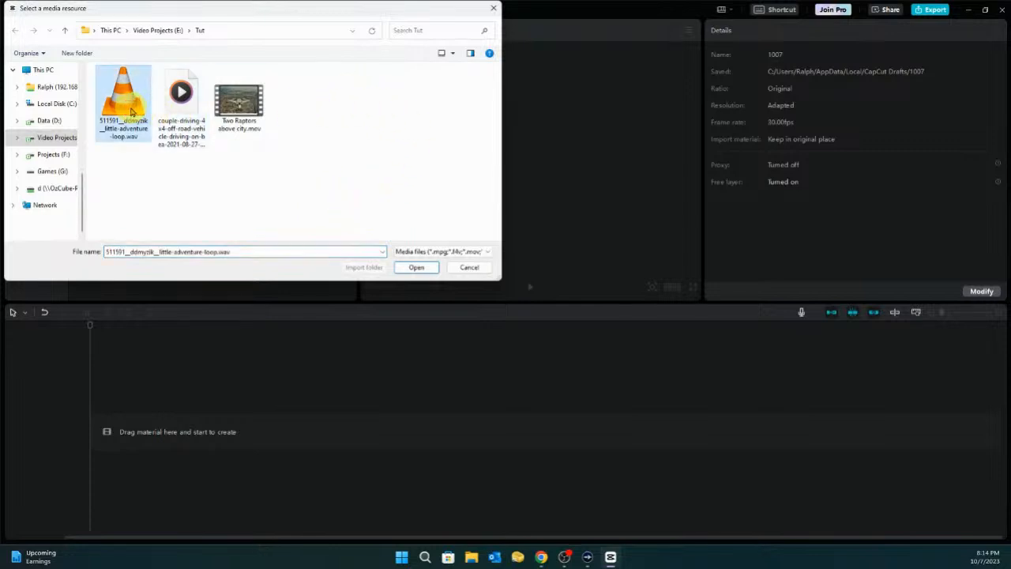
pyautogui.keyDown('shift'); pyautogui.click(238, 106); pyautogui.keyUp('shift')
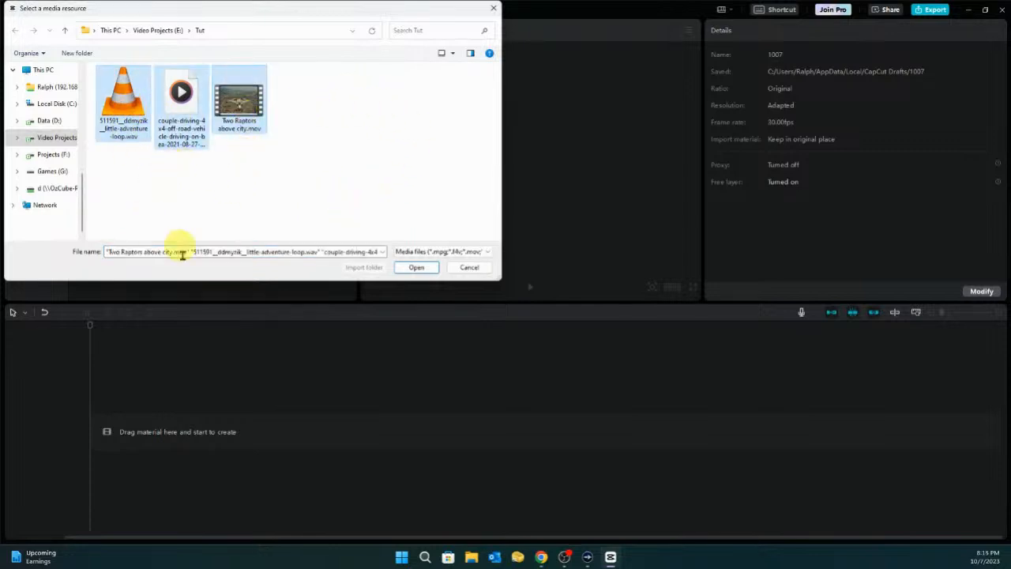
pyautogui.click(418, 268)
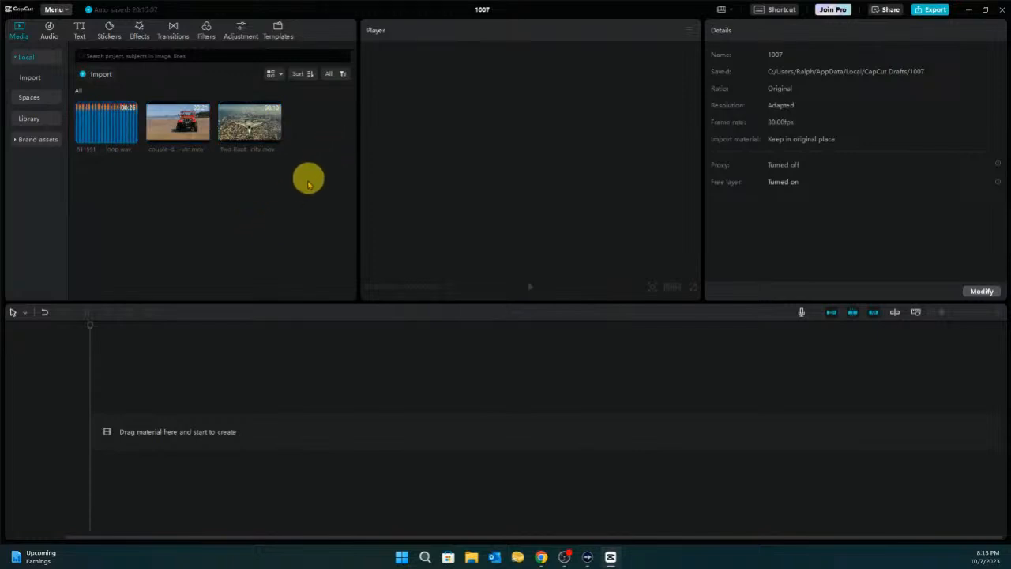
# Place the Two Raptors above city clip at the start of the main track, followed directly by the couple-driving off-road clip
pyautogui.moveTo(241, 129); pyautogui.dragTo(177, 424)
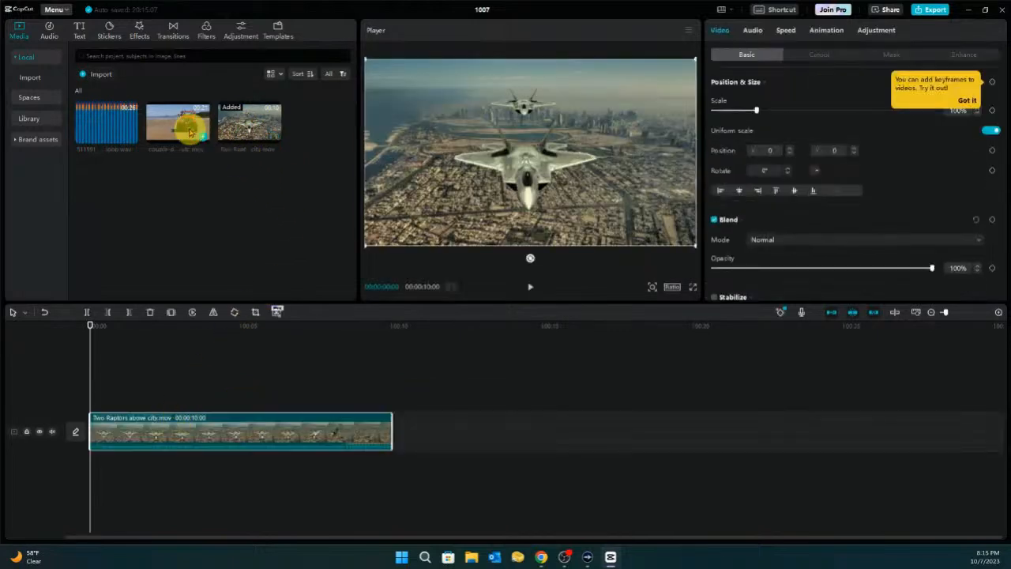
pyautogui.moveTo(169, 124); pyautogui.dragTo(469, 436)
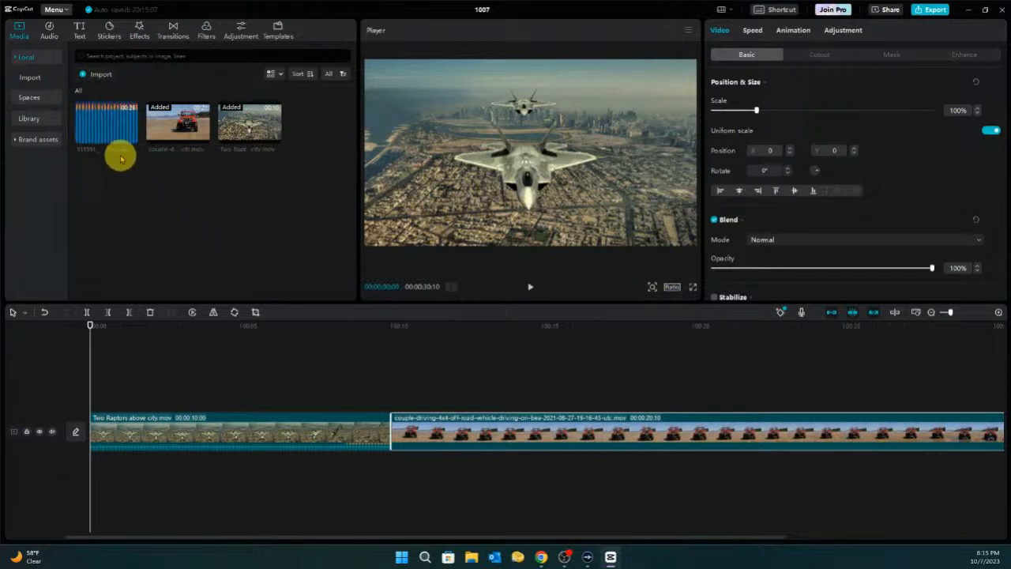
# Add the little-adventure-loop audio beneath the video, starting where the off-road clip begins, and raise its volume to 4.6 dB
pyautogui.click(108, 126)
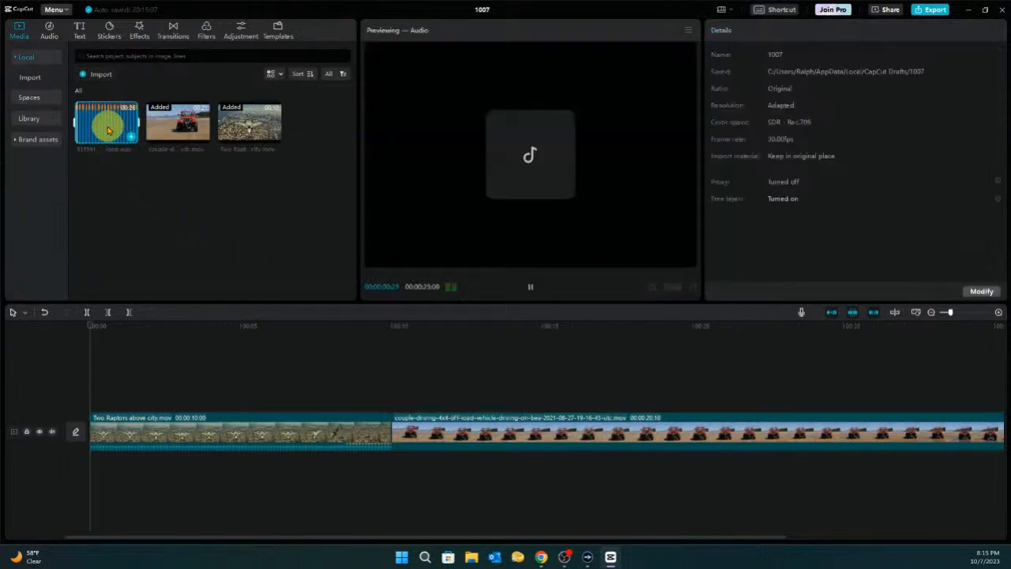
pyautogui.moveTo(108, 131); pyautogui.dragTo(430, 466)
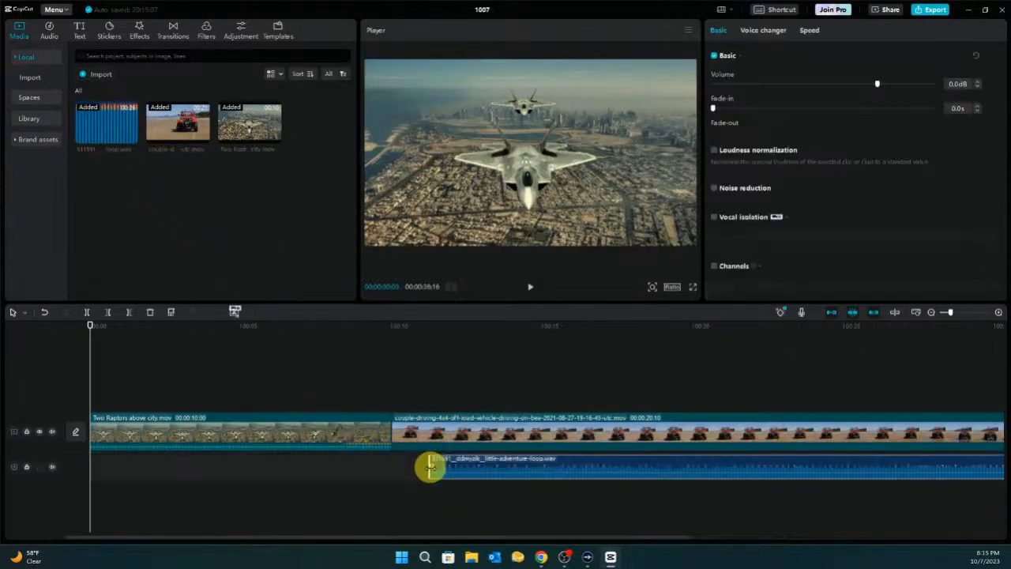
pyautogui.moveTo(499, 474)
pyautogui.mouseDown()
pyautogui.moveTo(463, 471)
pyautogui.moveTo(480, 466)
pyautogui.mouseUp()
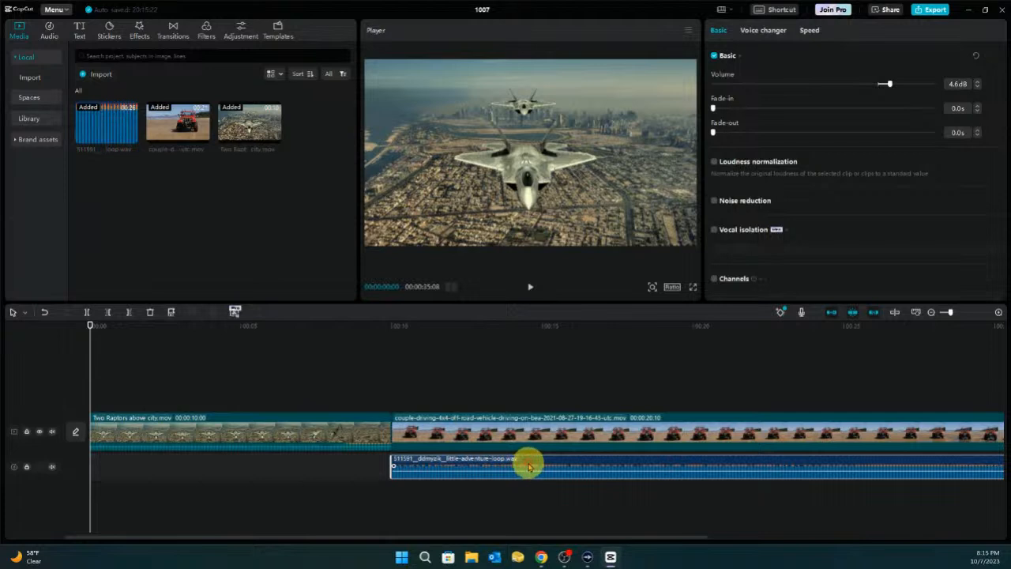
pyautogui.click(301, 427)
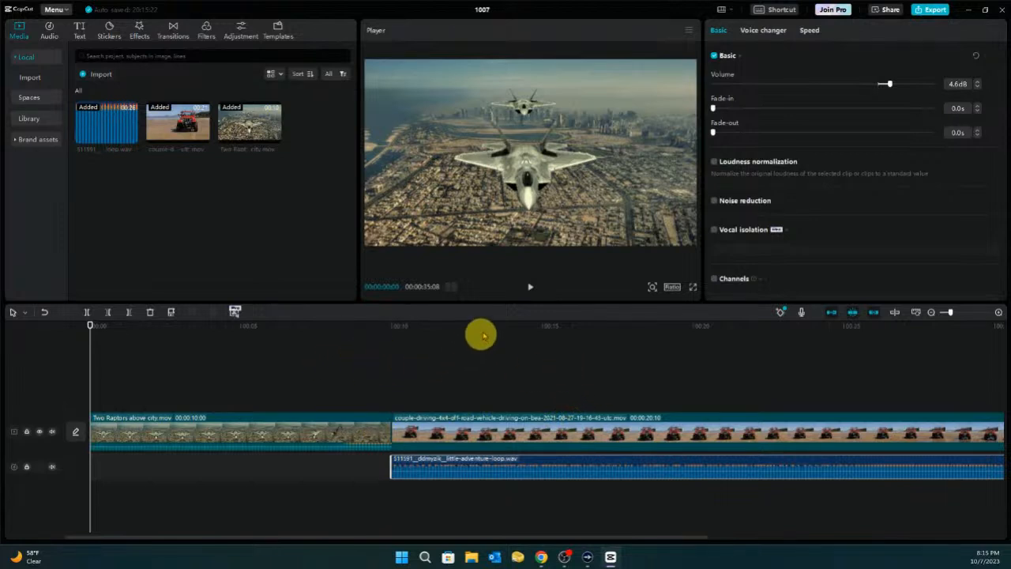
# Play the timeline from the start into the off-road clip to check the cut and where the music begins
pyautogui.click(529, 287)
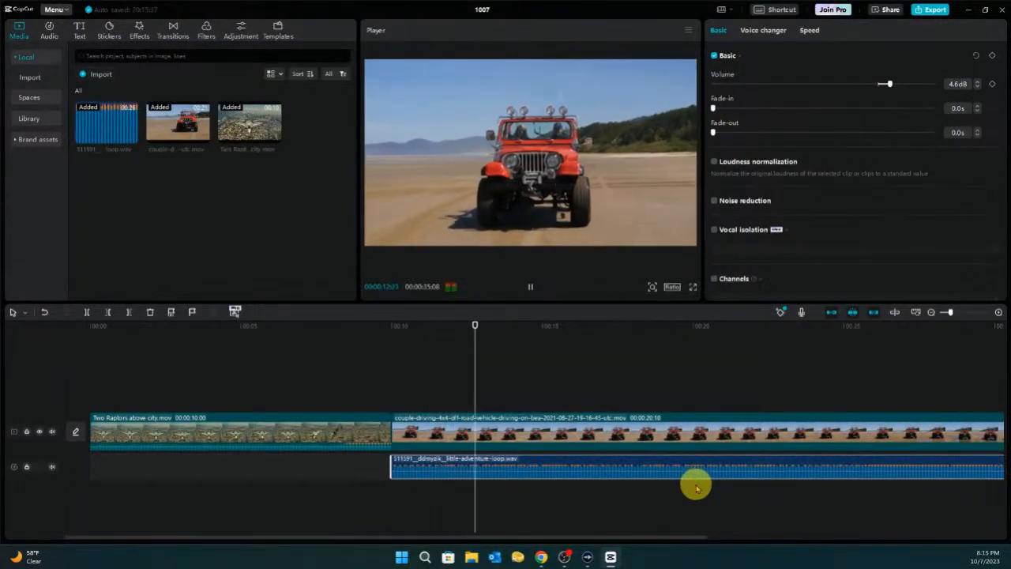
pyautogui.click(530, 289)
pyautogui.click(295, 450)
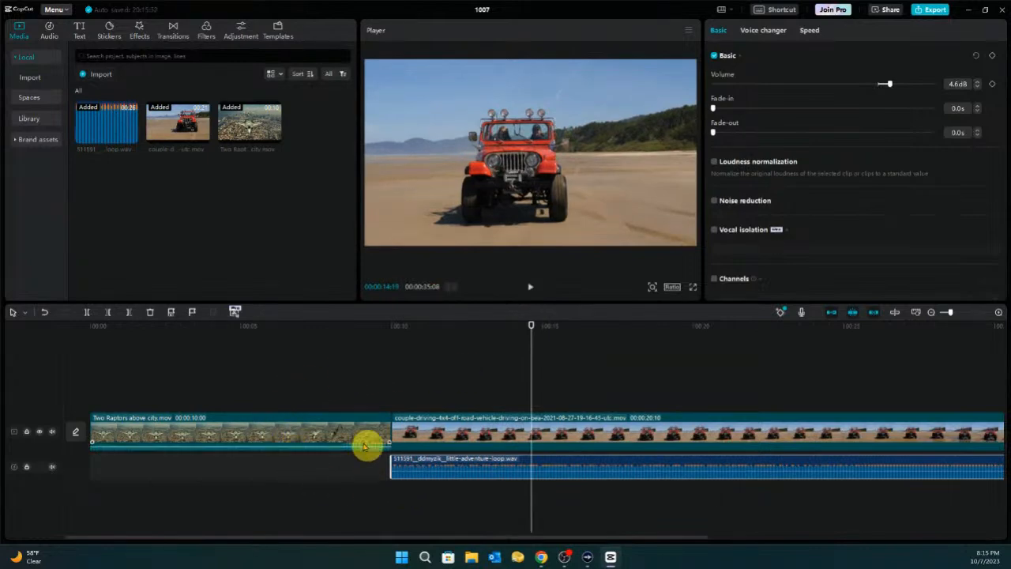
# Trim the music's end to match the off-road clip's end, with a 2.2 s fade-in and a 2.3 s fade-out
pyautogui.click(914, 313)
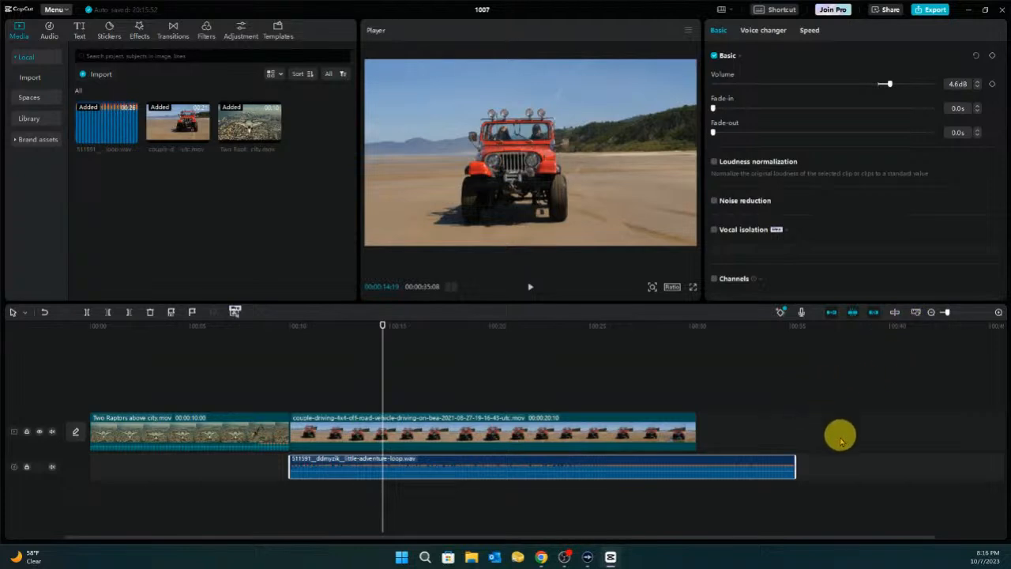
pyautogui.moveTo(793, 466)
pyautogui.mouseDown()
pyautogui.moveTo(713, 472)
pyautogui.moveTo(791, 474)
pyautogui.mouseUp()
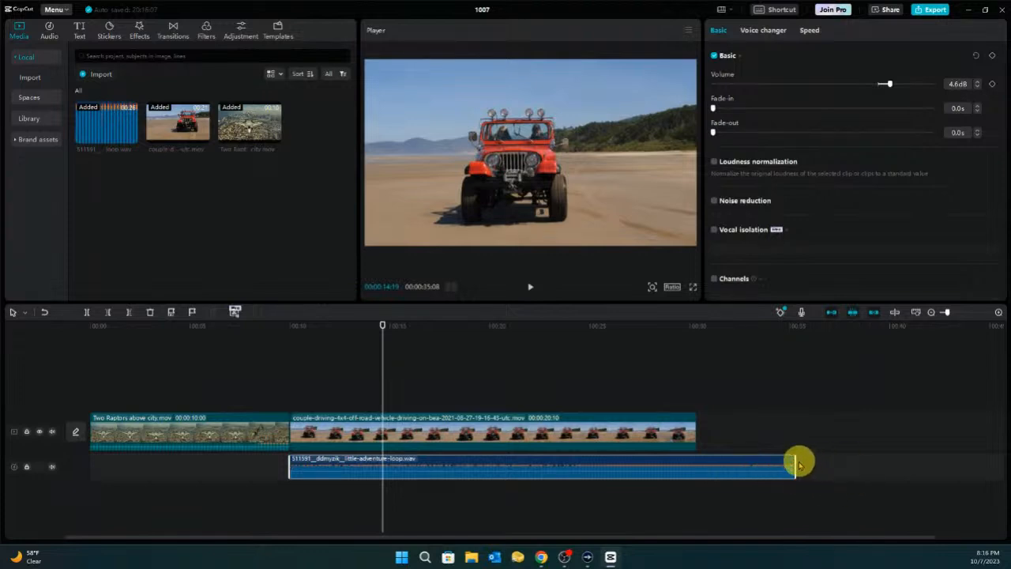
pyautogui.moveTo(794, 460); pyautogui.dragTo(695, 462)
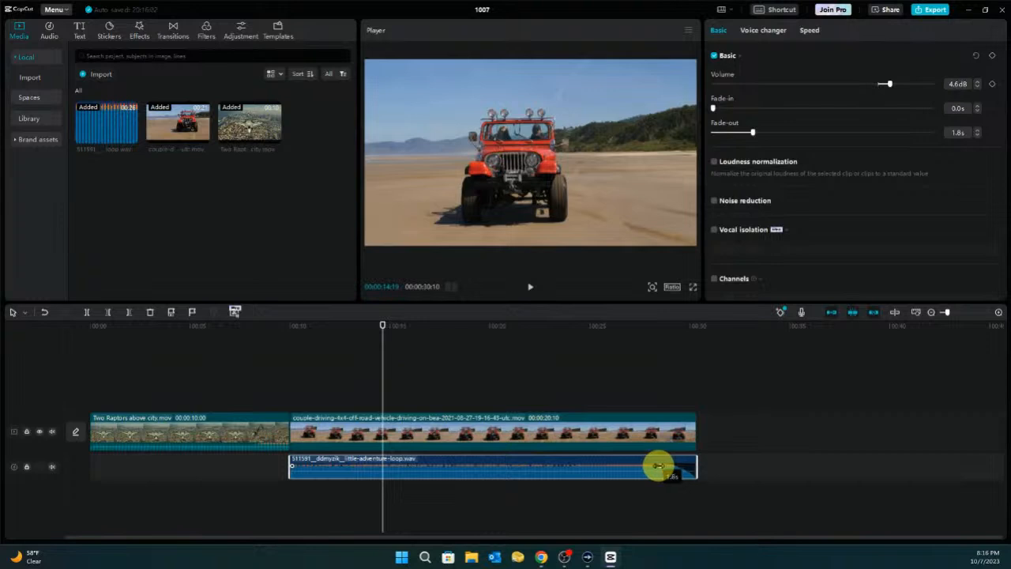
pyautogui.moveTo(649, 468); pyautogui.dragTo(647, 468)
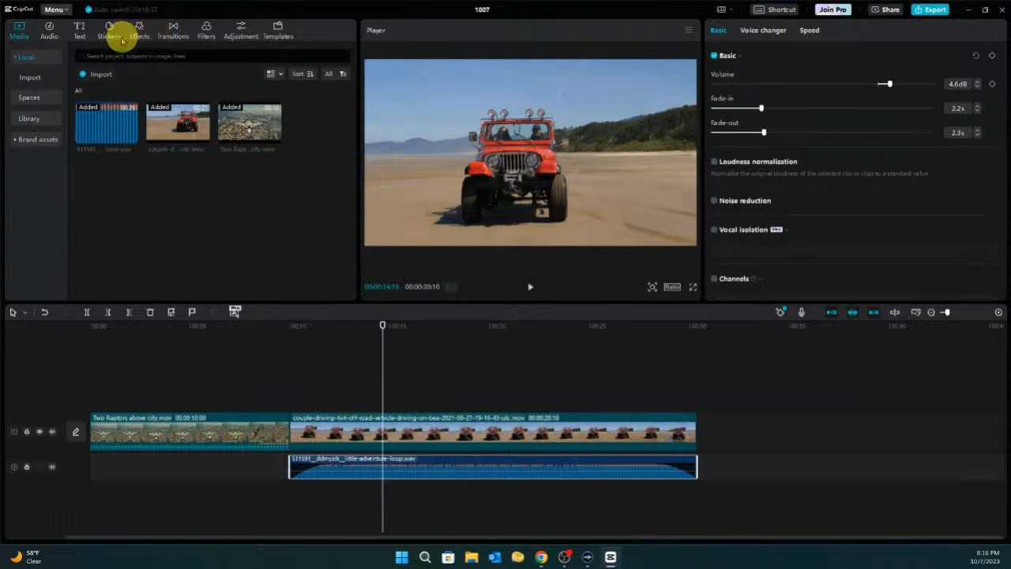
# Add the "Bestie time!" text template above the Two Raptors clip at the very start of the timeline
pyautogui.click(48, 30)
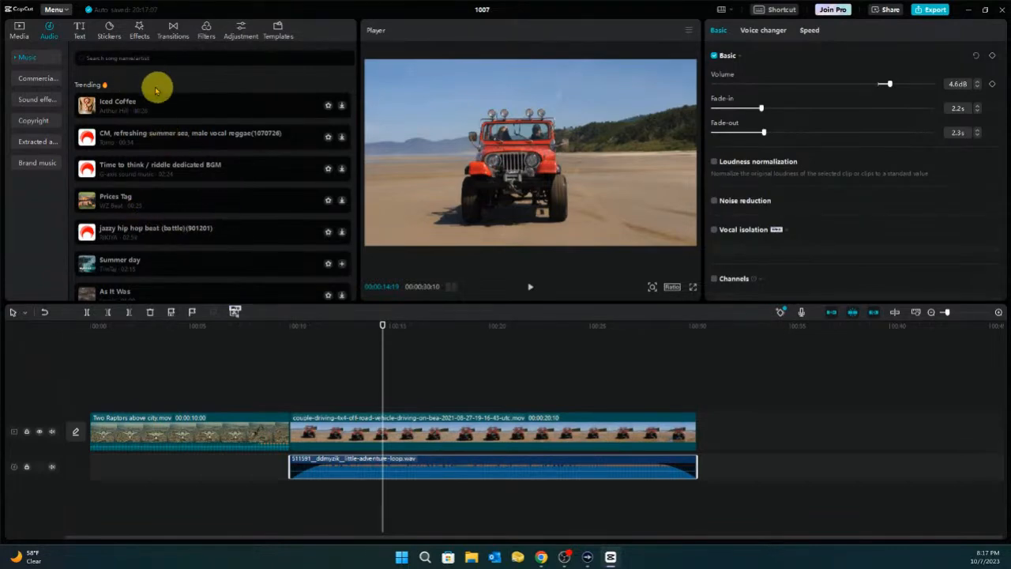
pyautogui.click(79, 32)
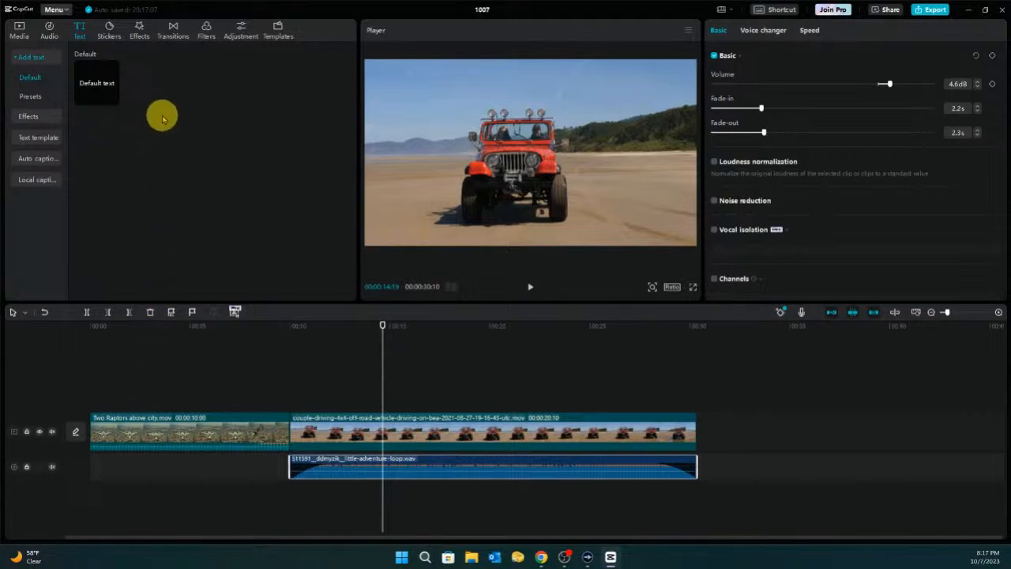
pyautogui.click(38, 138)
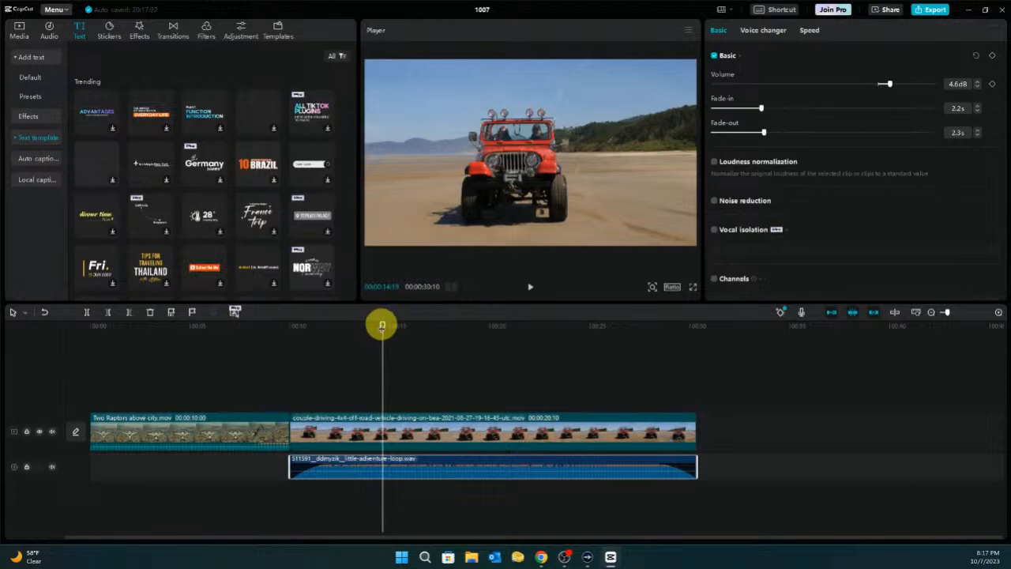
pyautogui.moveTo(381, 325); pyautogui.dragTo(79, 331)
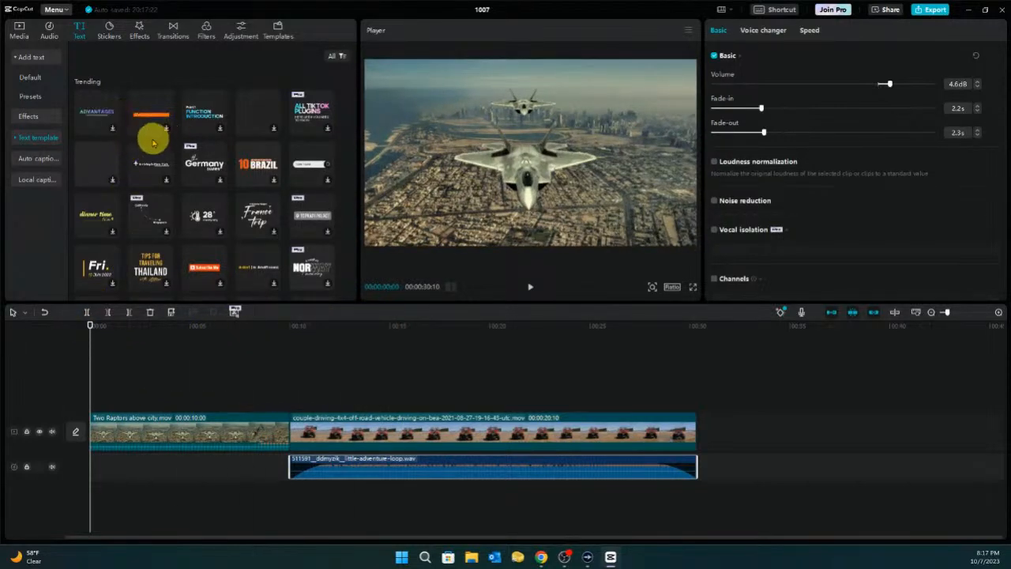
pyautogui.scroll(-1, 166, 129)
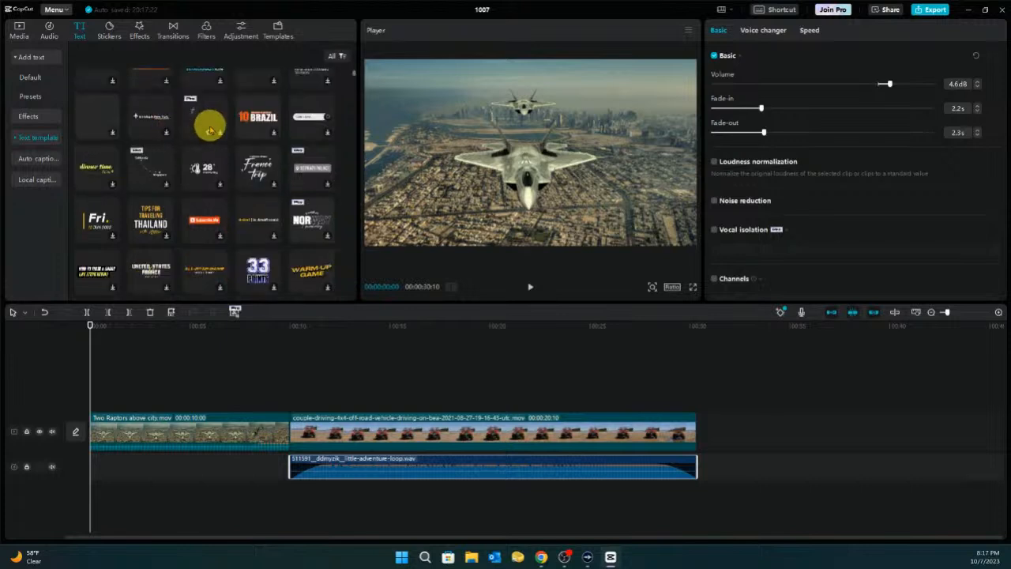
pyautogui.scroll(-1, 221, 131)
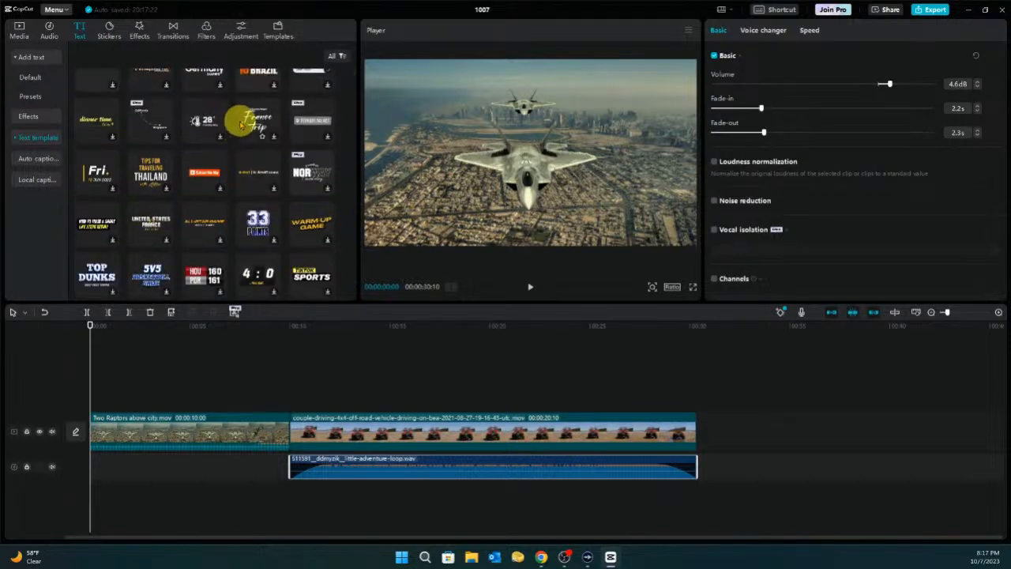
pyautogui.scroll(-1, 241, 122)
pyautogui.scroll(-2, 241, 124)
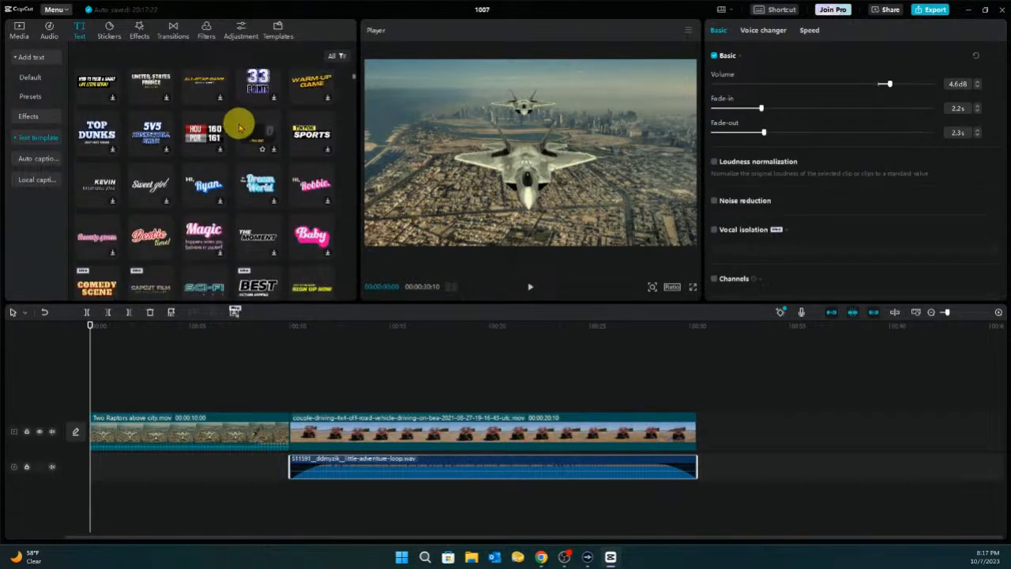
pyautogui.moveTo(151, 240); pyautogui.dragTo(91, 401)
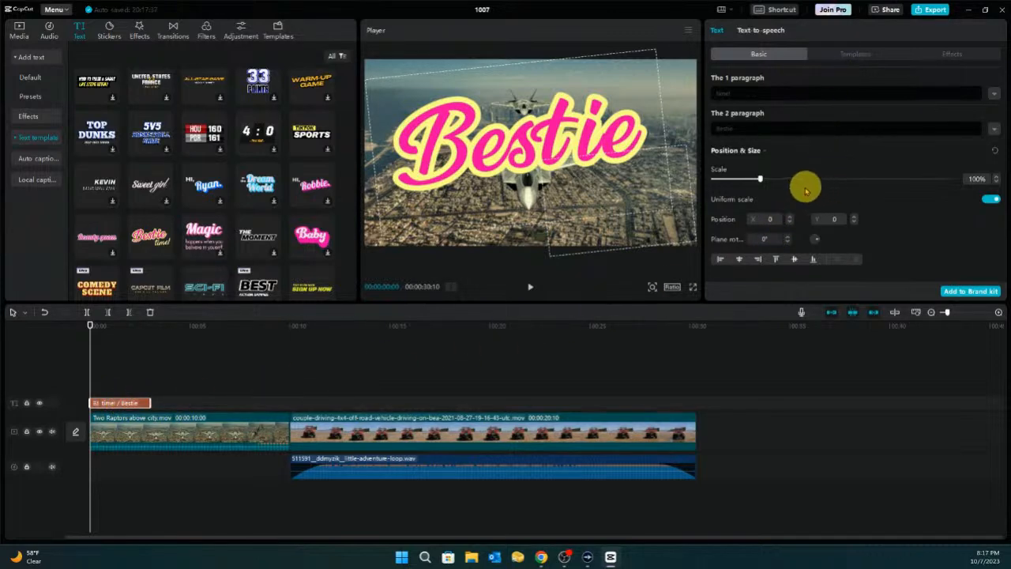
# Scale the title down to 51% and move it to the frame's upper left, at about X -902, Y 543
pyautogui.moveTo(760, 180); pyautogui.dragTo(741, 180)
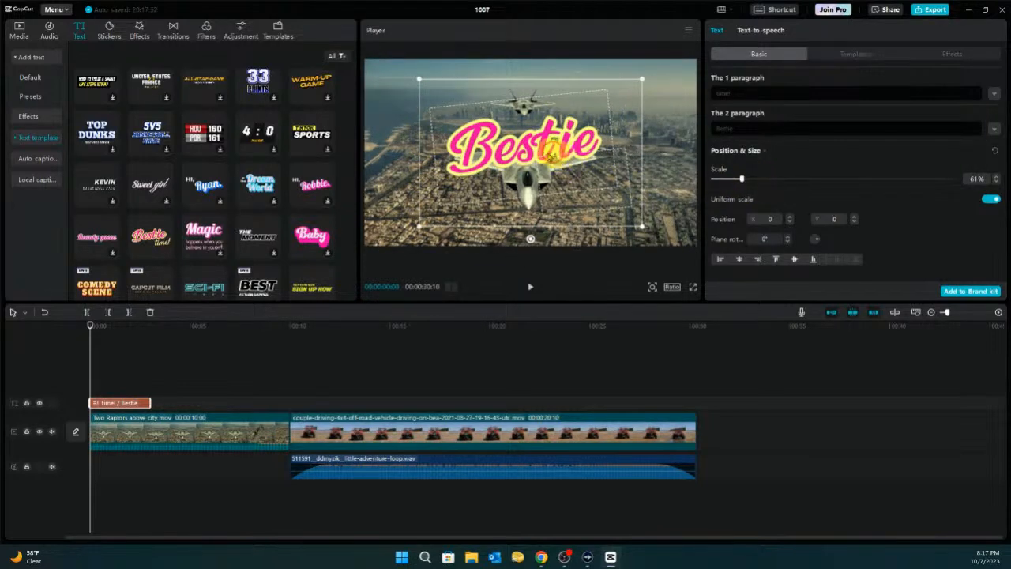
pyautogui.moveTo(550, 154); pyautogui.dragTo(481, 107)
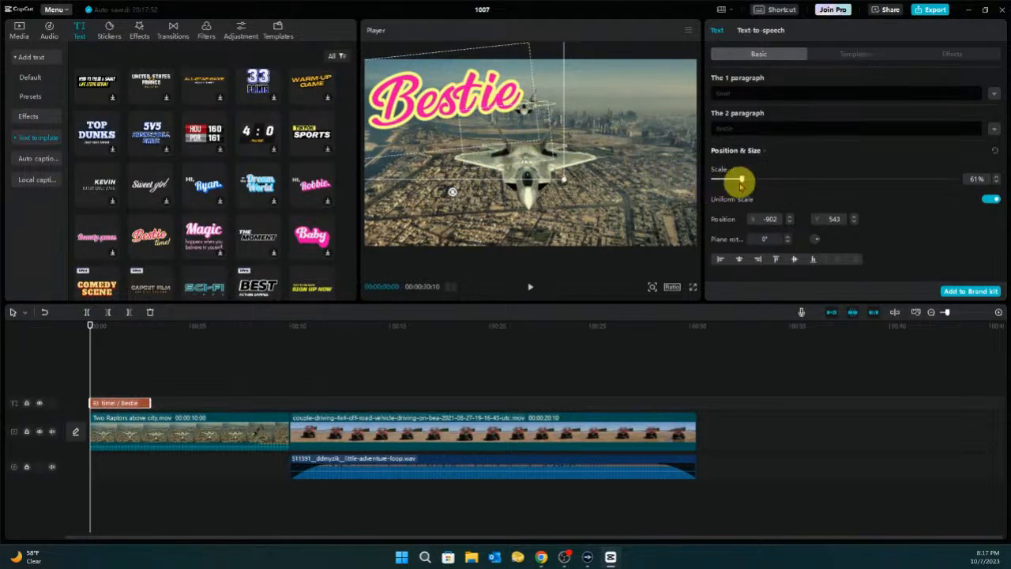
pyautogui.moveTo(743, 180); pyautogui.dragTo(736, 180)
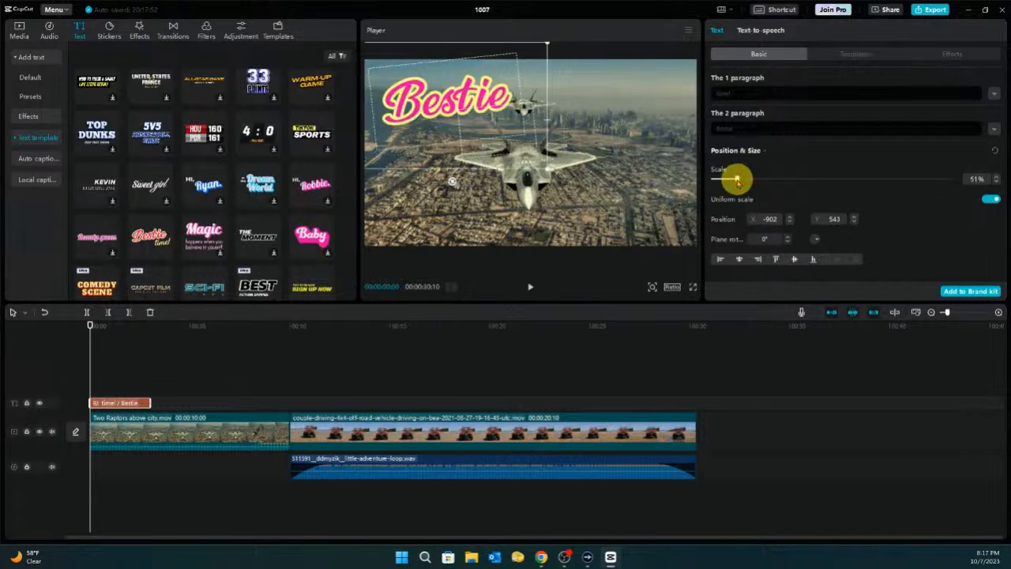
# Change the title's first paragraph to "to Fly" and its second paragraph to "Time"
pyautogui.click(117, 325)
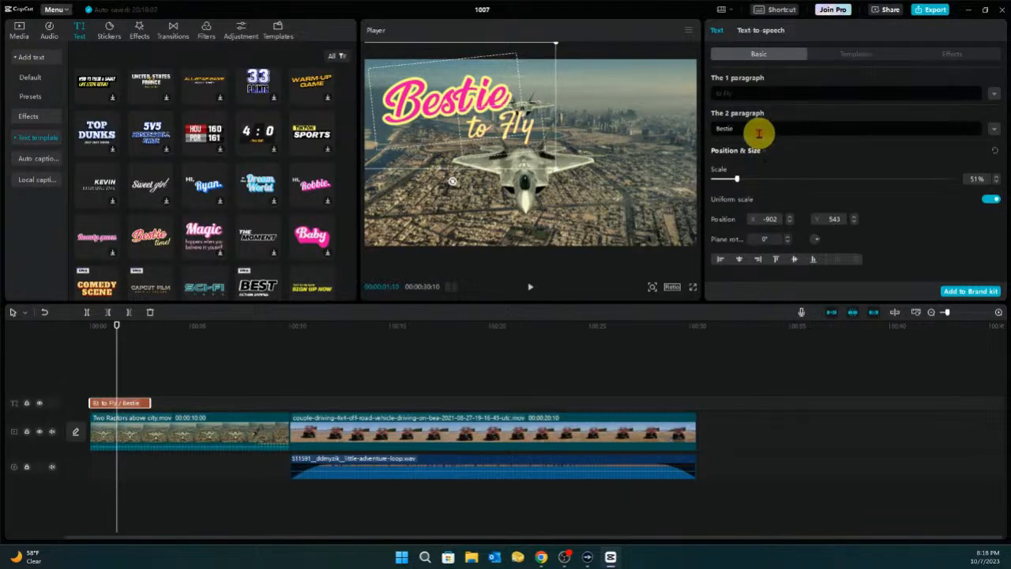
pyautogui.press('BackSpace')
pyautogui.press('BackSpace')
pyautogui.press('BackSpace')
pyautogui.press('BackSpace')
pyautogui.press('BackSpace')
pyautogui.press('BackSpace')
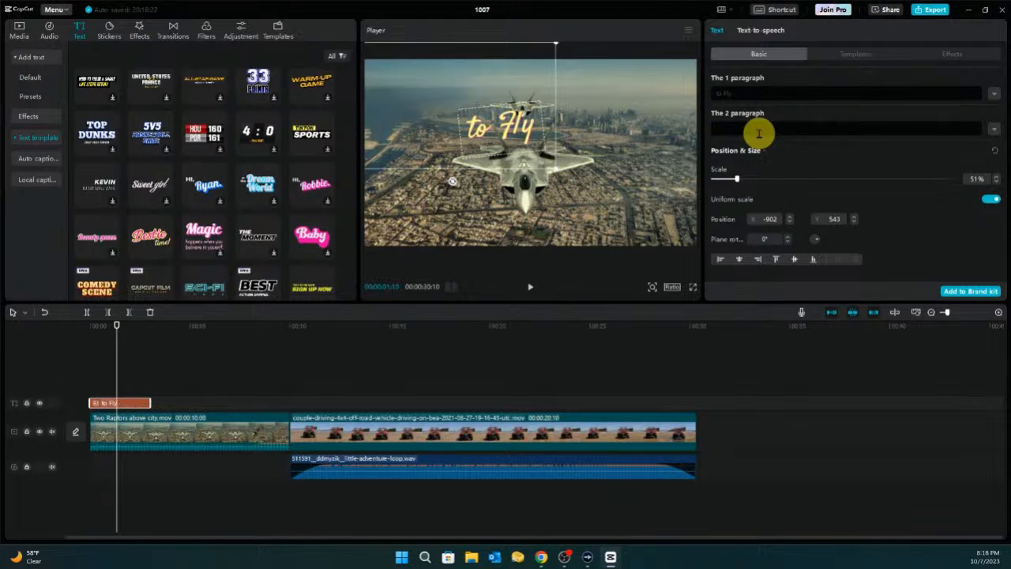
pyautogui.write('Time')
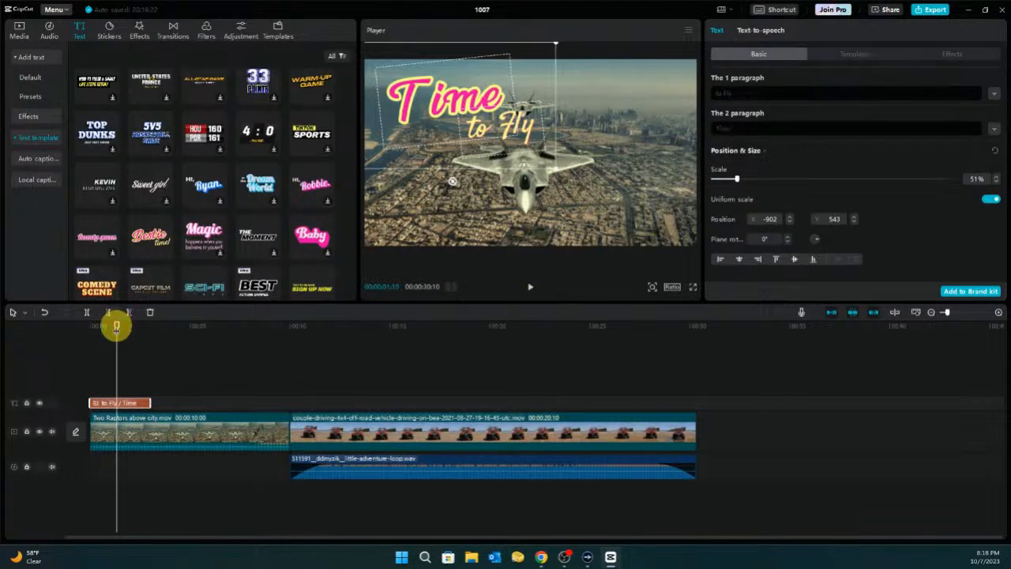
# Play the opening of the timeline to check the title's animation over the jets
pyautogui.moveTo(116, 323); pyautogui.dragTo(90, 327)
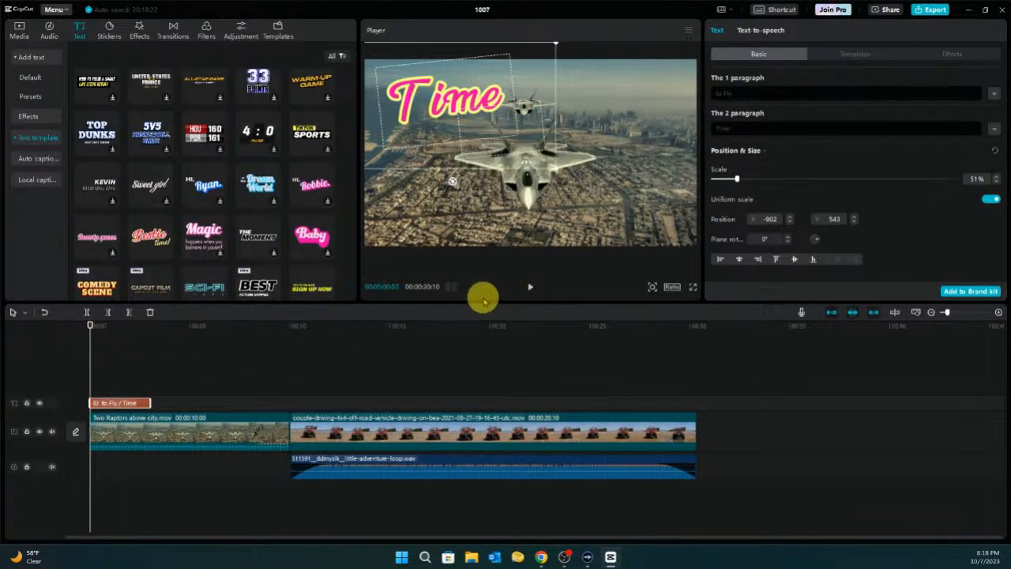
pyautogui.click(531, 287)
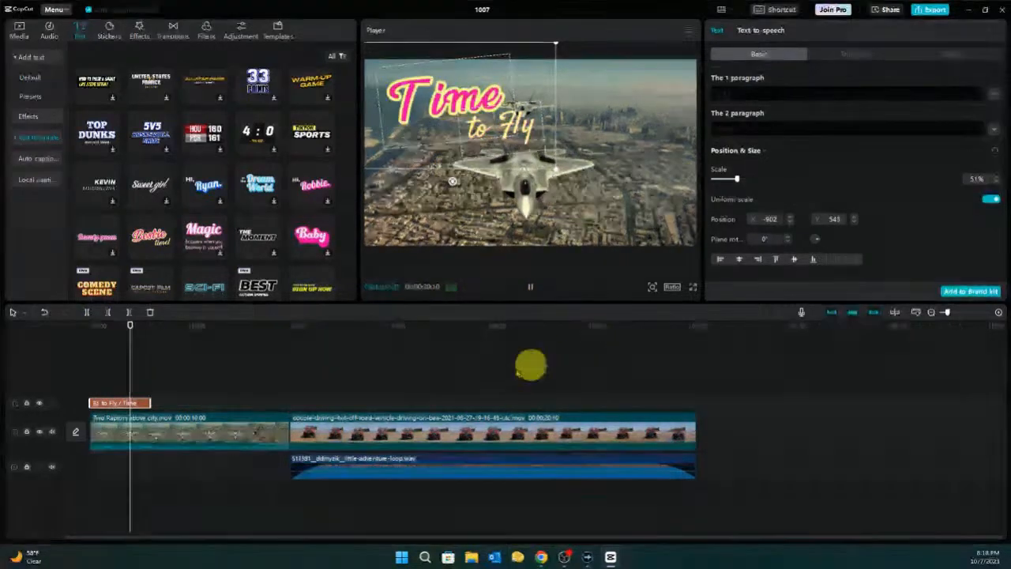
pyautogui.click(531, 286)
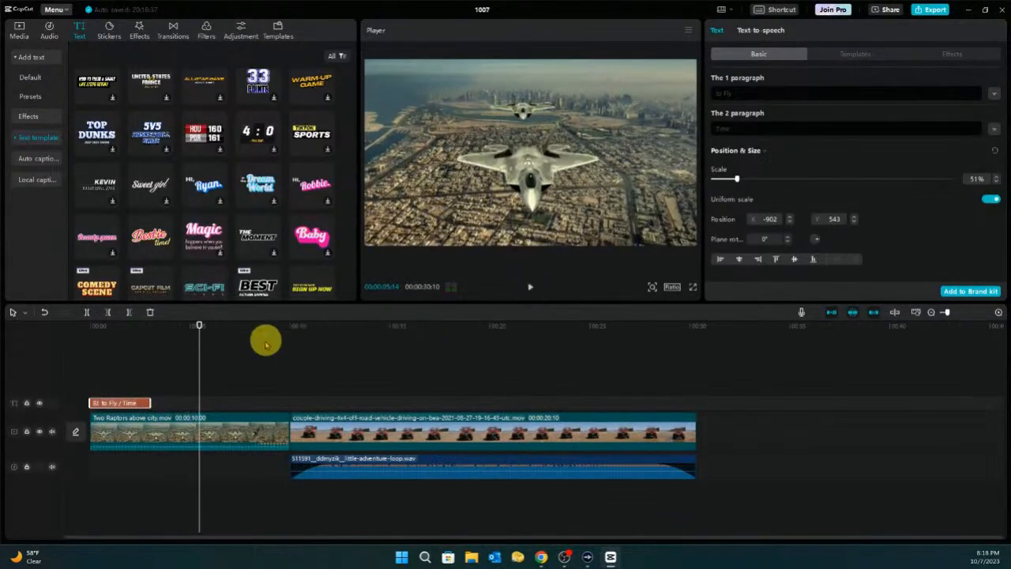
# Shift the title clip slightly later on its track so it begins just after the start of the Two Raptors clip
pyautogui.moveTo(140, 403)
pyautogui.mouseDown()
pyautogui.moveTo(167, 400)
pyautogui.moveTo(101, 405)
pyautogui.moveTo(128, 403)
pyautogui.mouseUp()
pyautogui.rightClick(146, 399)
pyautogui.click(128, 403)
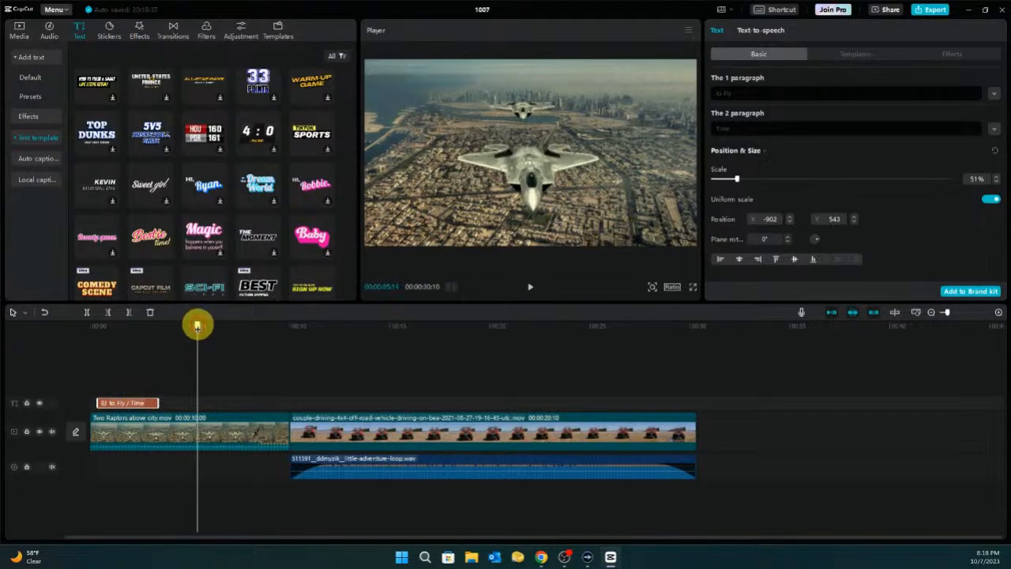
# Play the opening jet footage from the start to check the title's new timing and its animation
pyautogui.moveTo(199, 326); pyautogui.dragTo(61, 334)
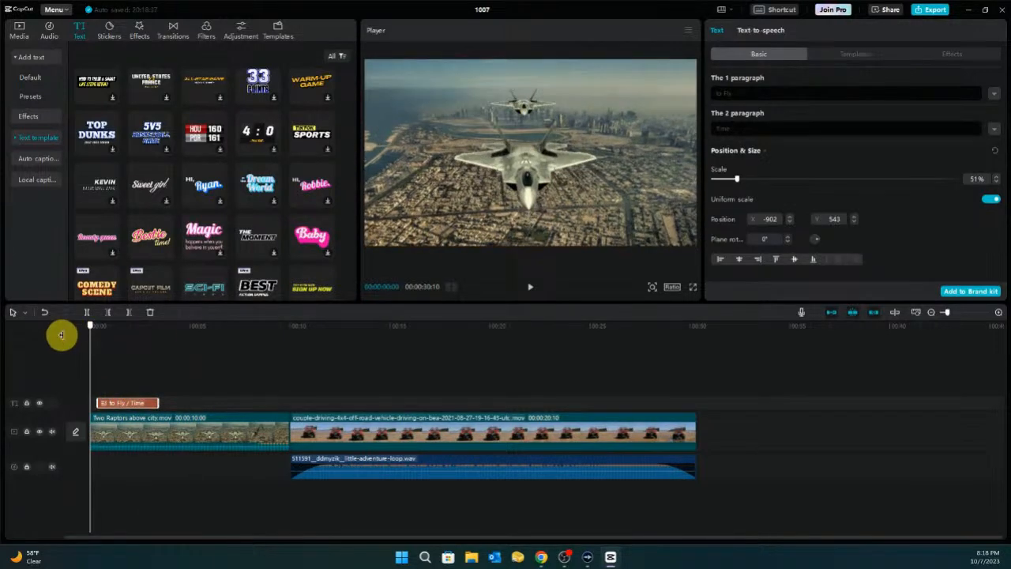
pyautogui.click(529, 287)
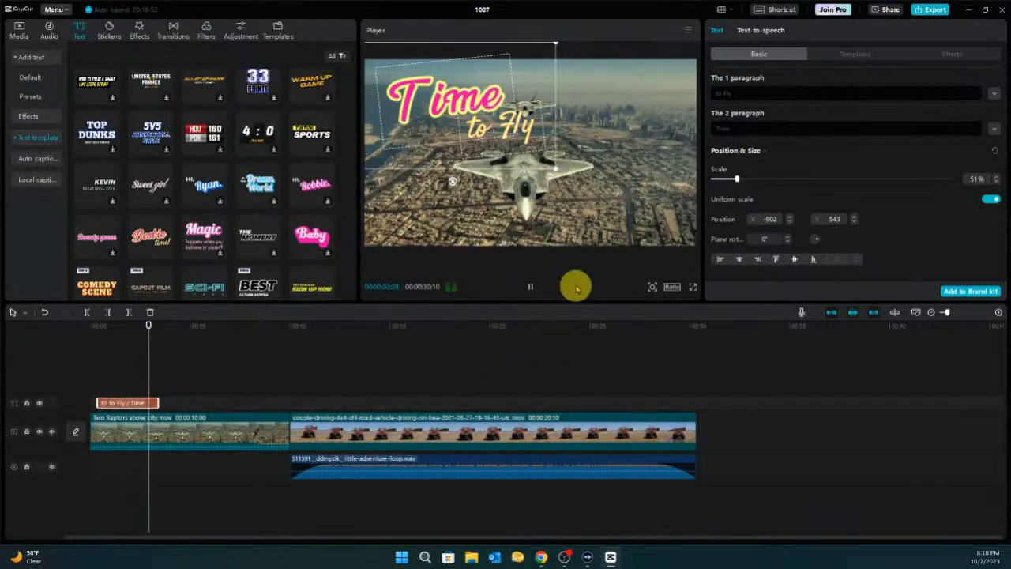
pyautogui.click(480, 361)
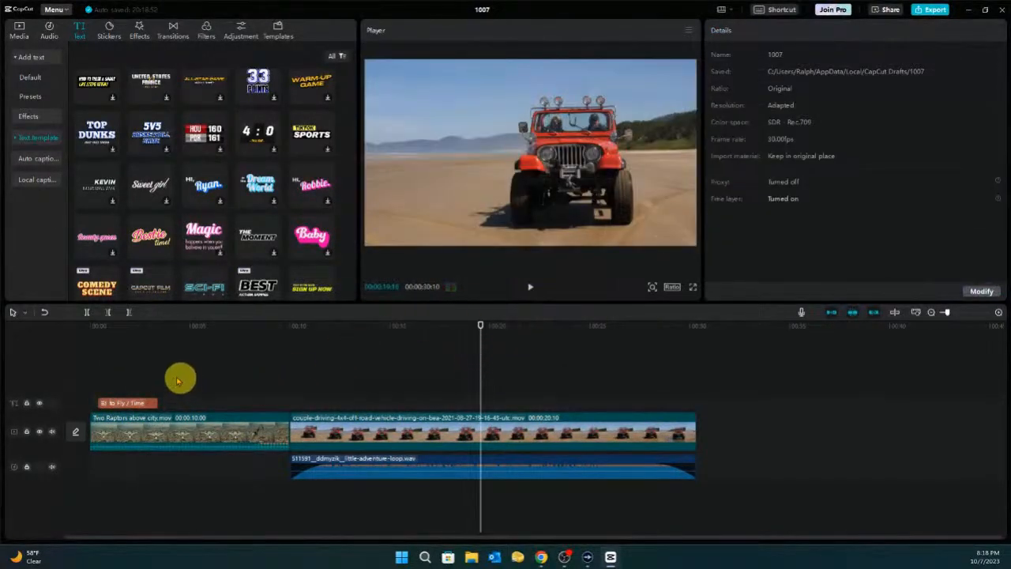
pyautogui.click(97, 335)
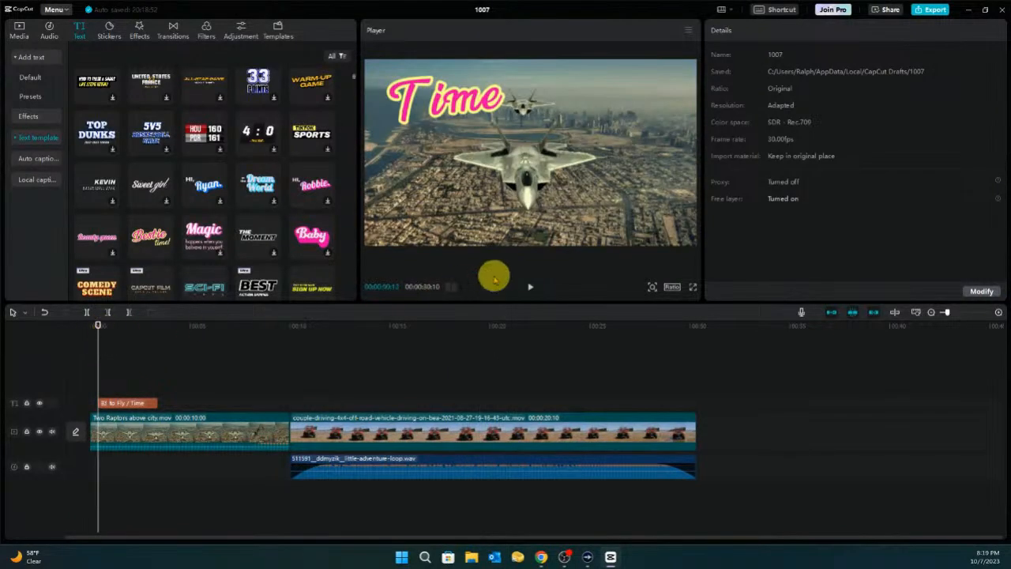
pyautogui.click(530, 288)
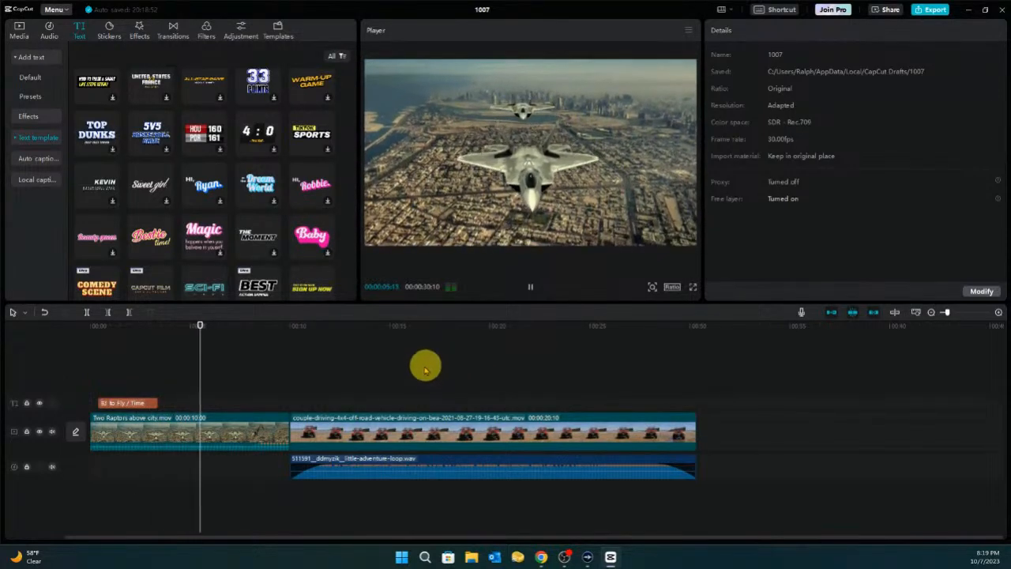
pyautogui.click(530, 287)
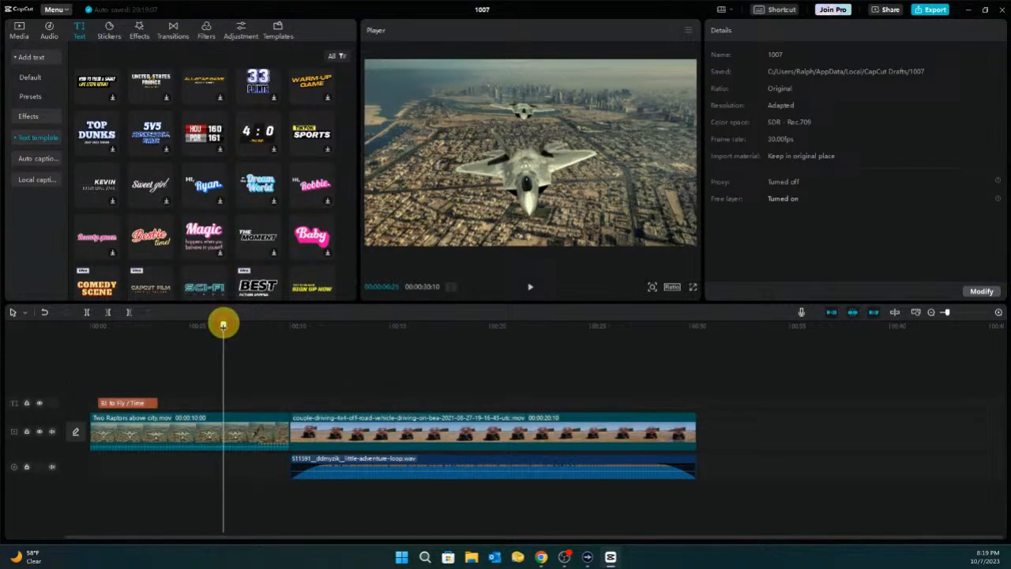
pyautogui.moveTo(223, 326); pyautogui.dragTo(220, 353)
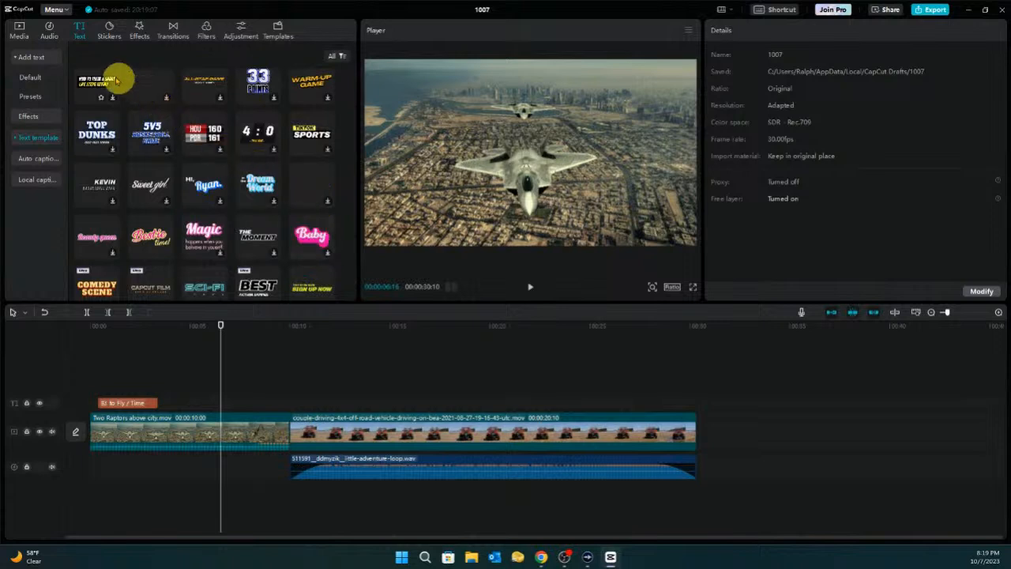
# Add the Windmill slide transition between the Two Raptors clip and the off-road vehicle clip, accepting duplicate frames
pyautogui.click(171, 33)
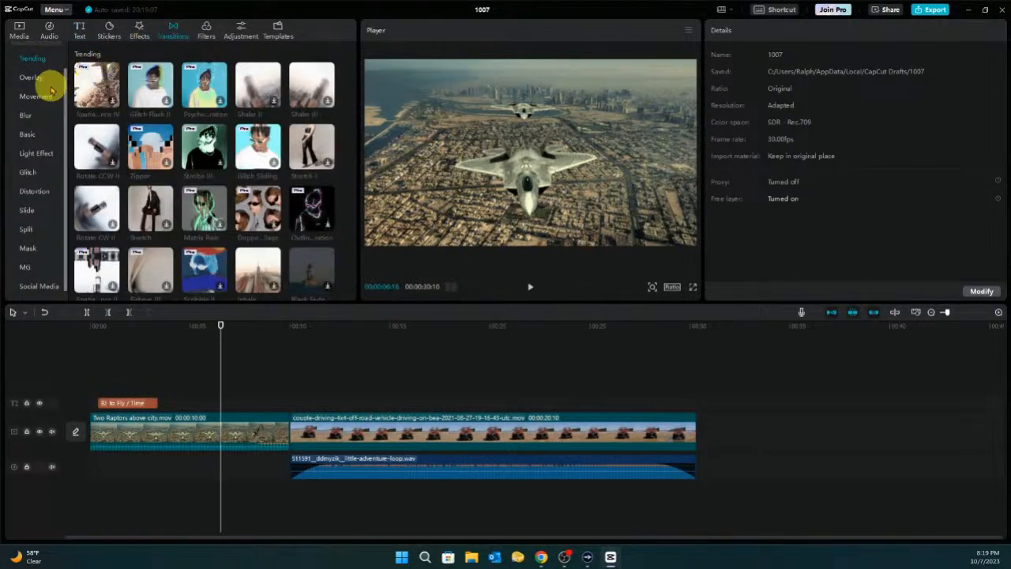
pyautogui.click(27, 212)
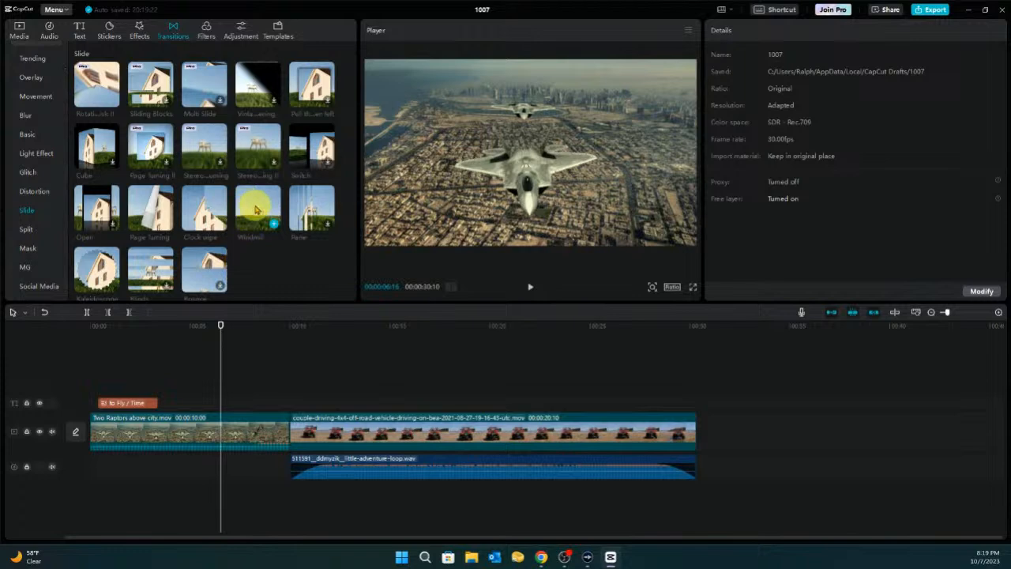
pyautogui.moveTo(256, 209); pyautogui.dragTo(275, 433)
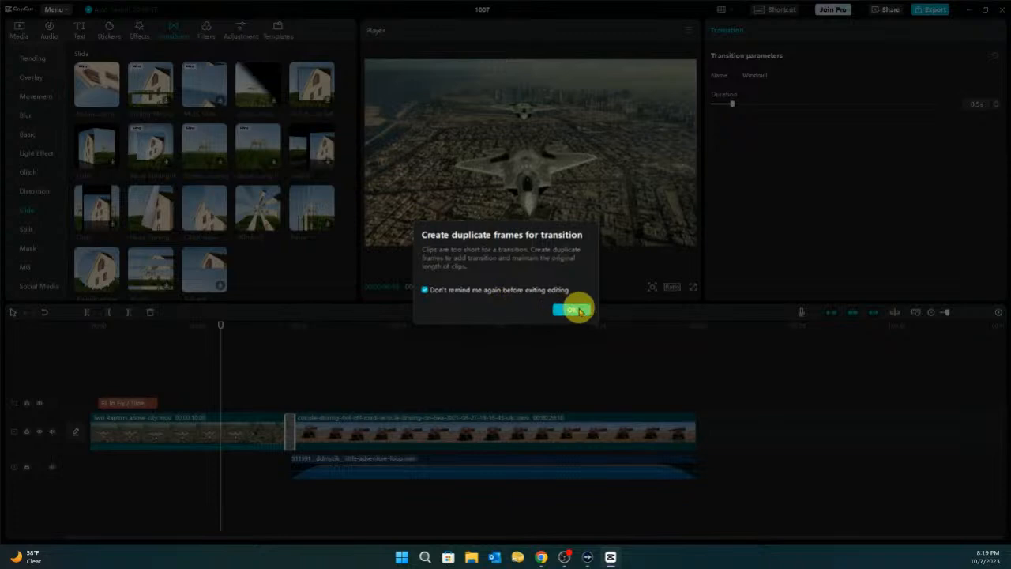
pyautogui.click(579, 311)
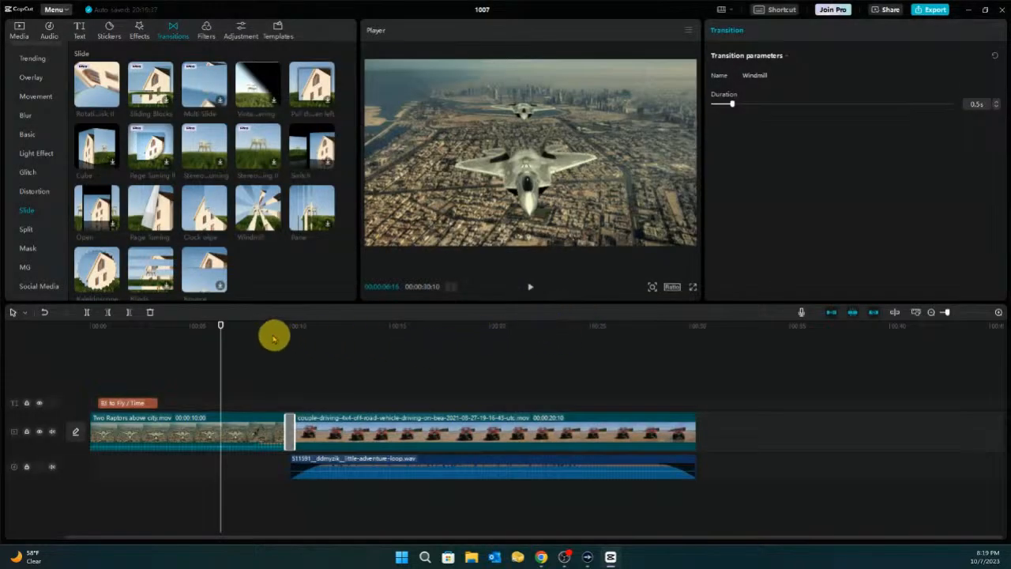
# Play the timeline across the cut between the two clips to preview the Windmill transition
pyautogui.click(271, 333)
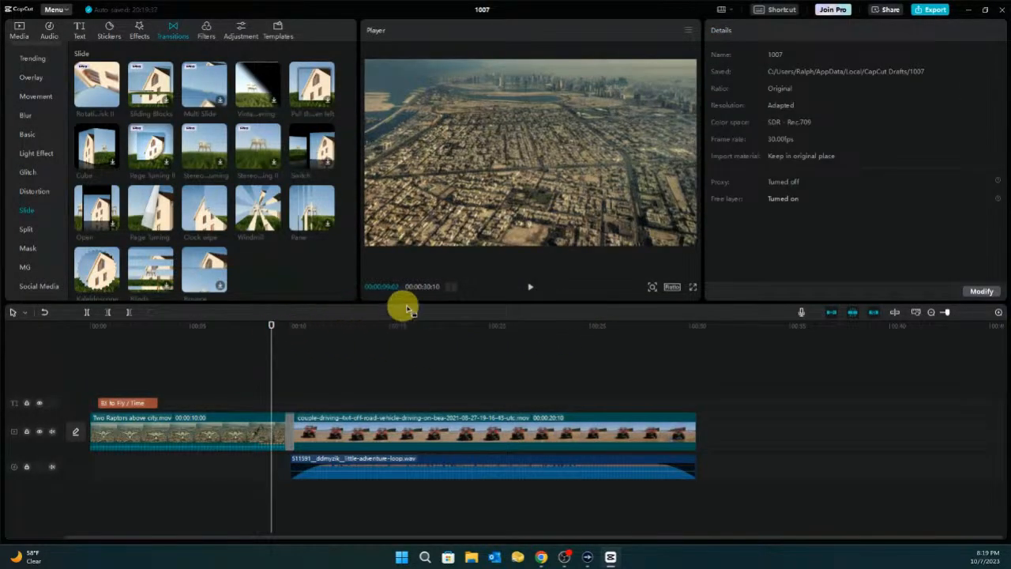
pyautogui.click(529, 286)
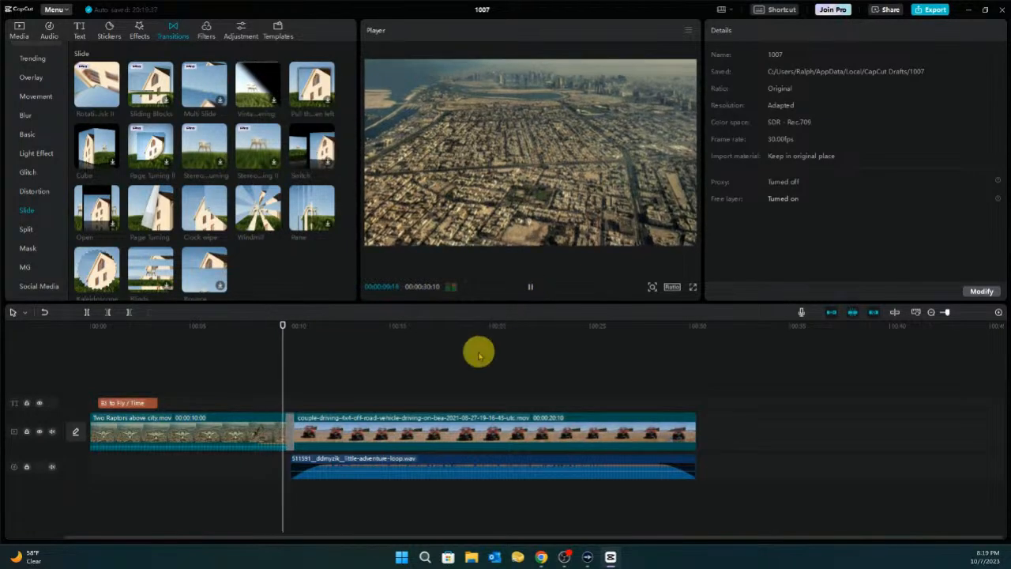
pyautogui.click(529, 288)
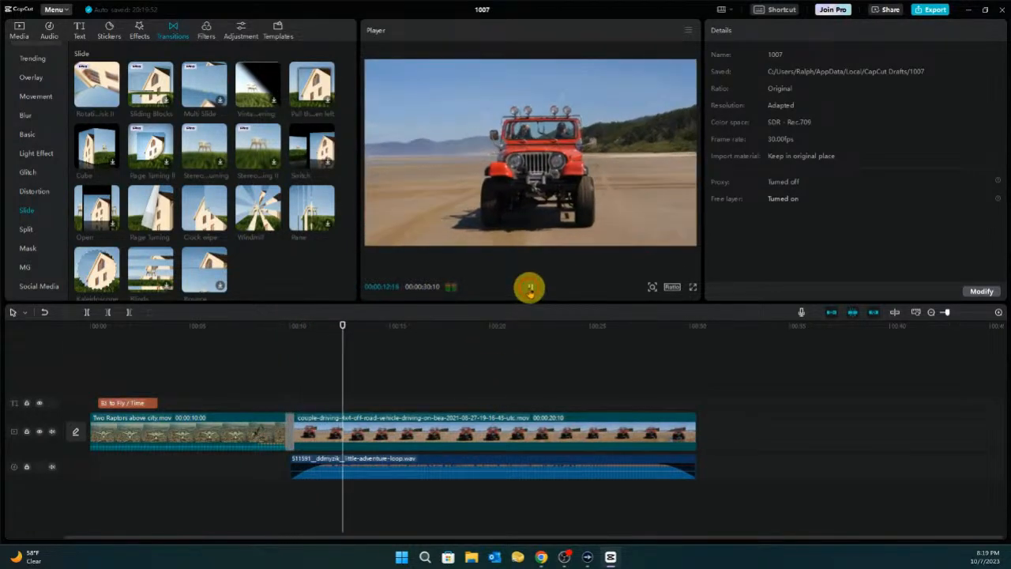
# Lengthen the Windmill transition to 2.5 s and play it back from the later part of the jet footage
pyautogui.click(289, 433)
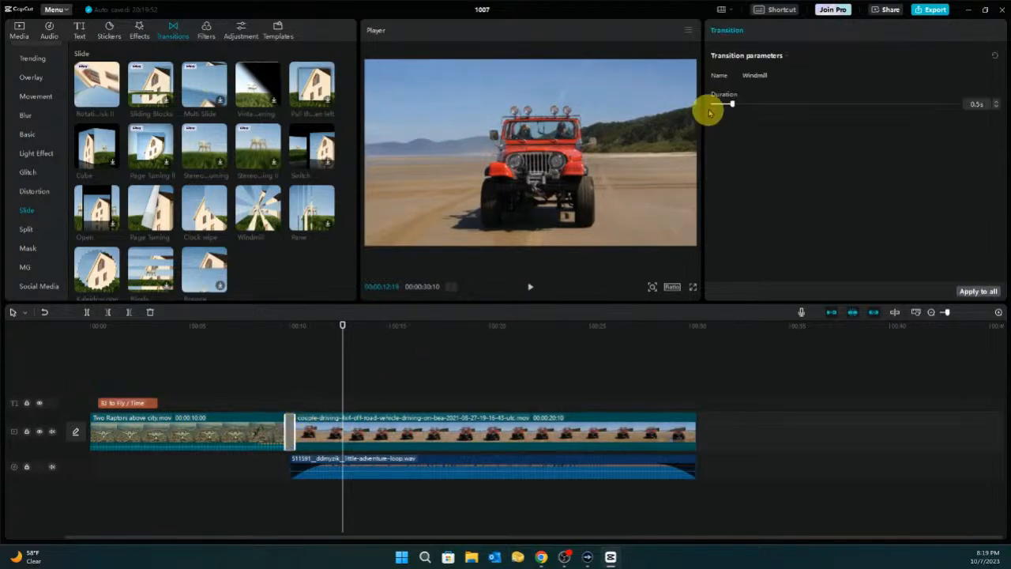
pyautogui.moveTo(733, 104); pyautogui.dragTo(830, 103)
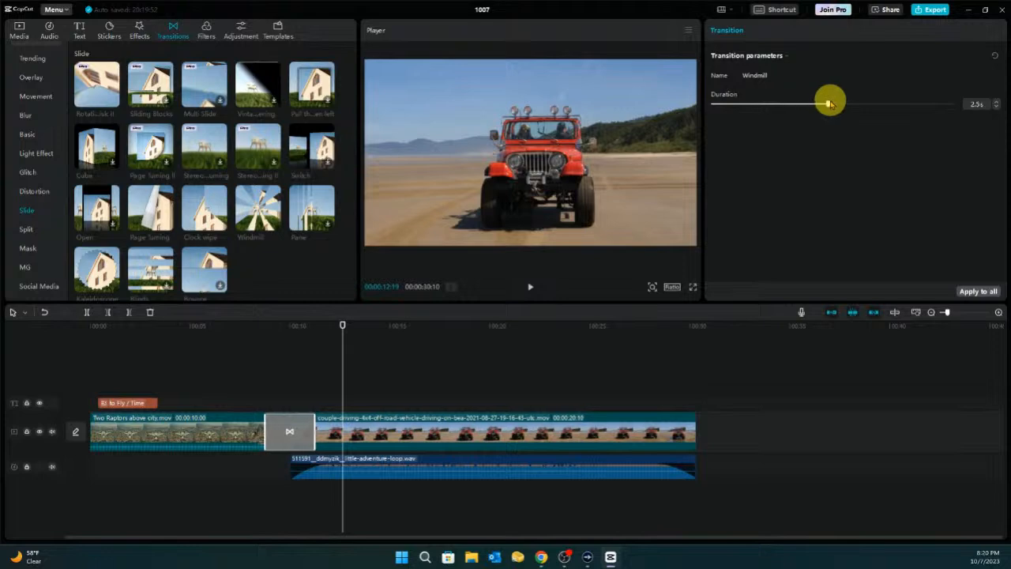
pyautogui.click(230, 326)
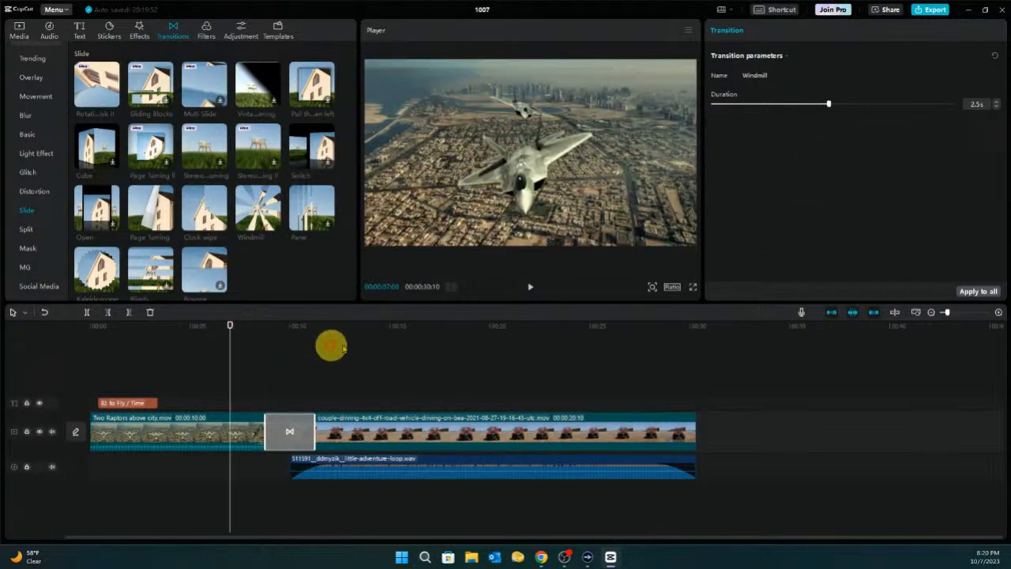
pyautogui.click(534, 287)
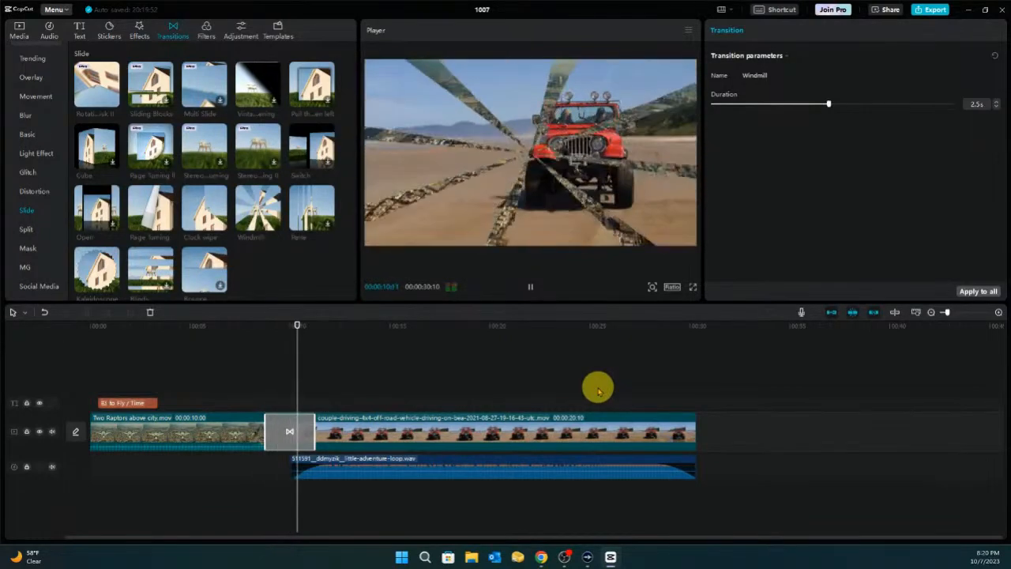
pyautogui.click(533, 289)
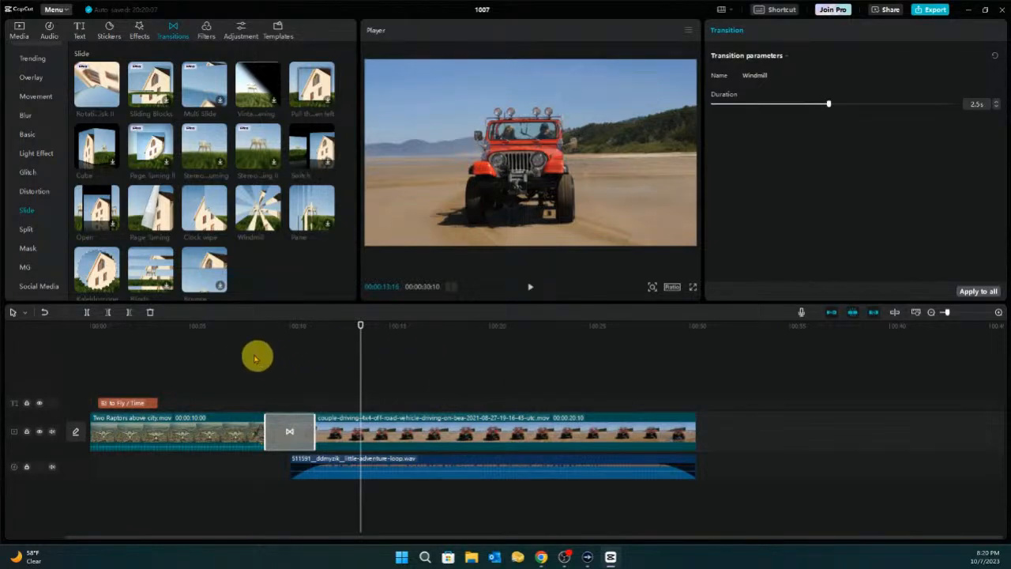
# Try out the sparkling heart sticker over the second half of the jet clip and remove it
pyautogui.click(108, 30)
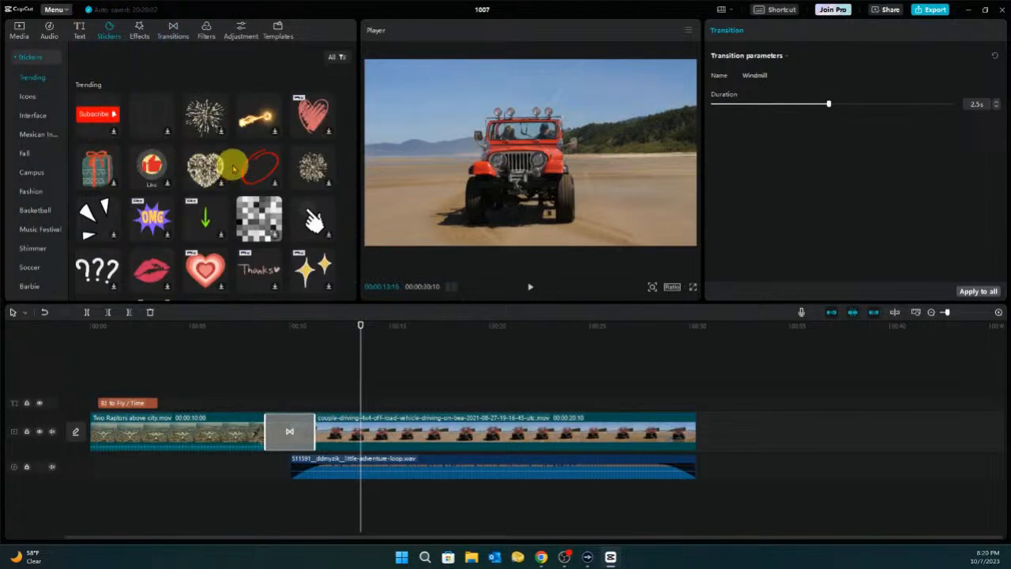
pyautogui.moveTo(206, 168); pyautogui.dragTo(213, 384)
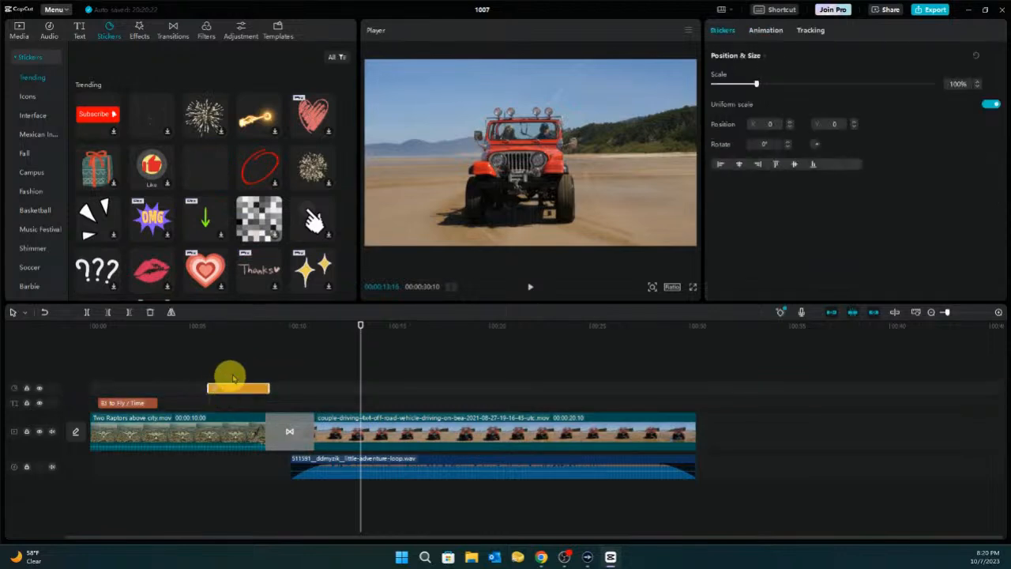
pyautogui.click(233, 330)
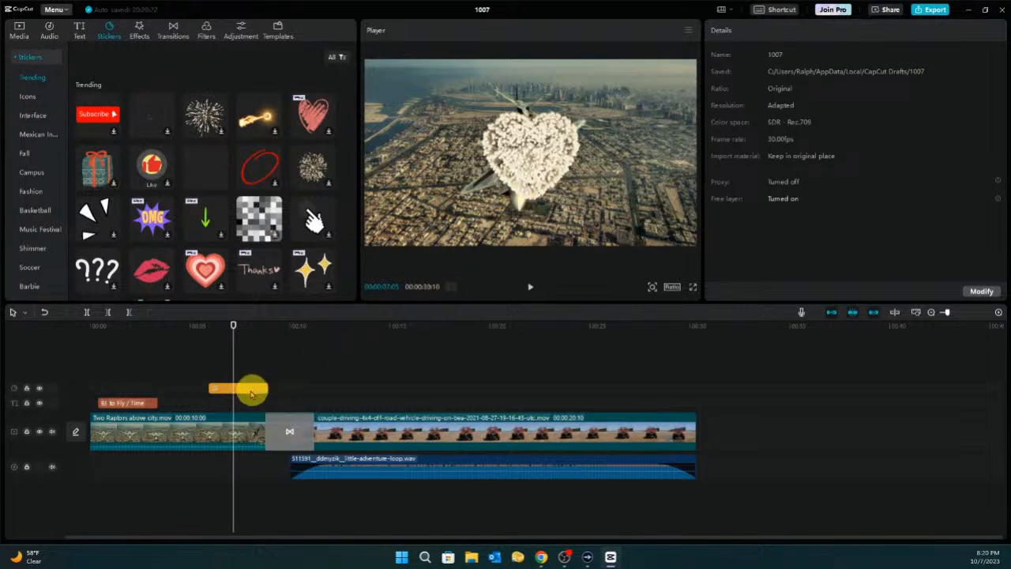
pyautogui.click(251, 387)
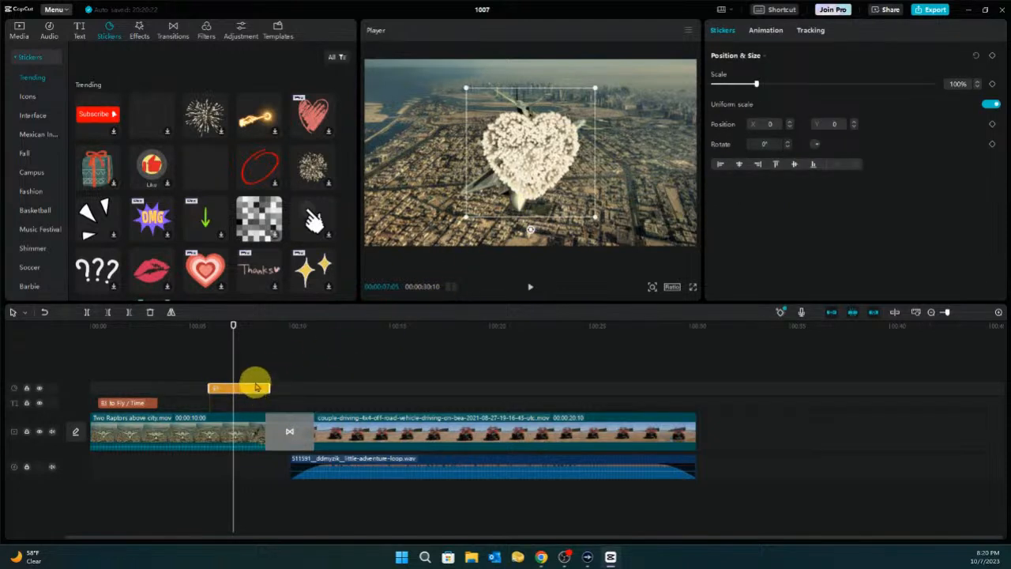
pyautogui.press('Delete')
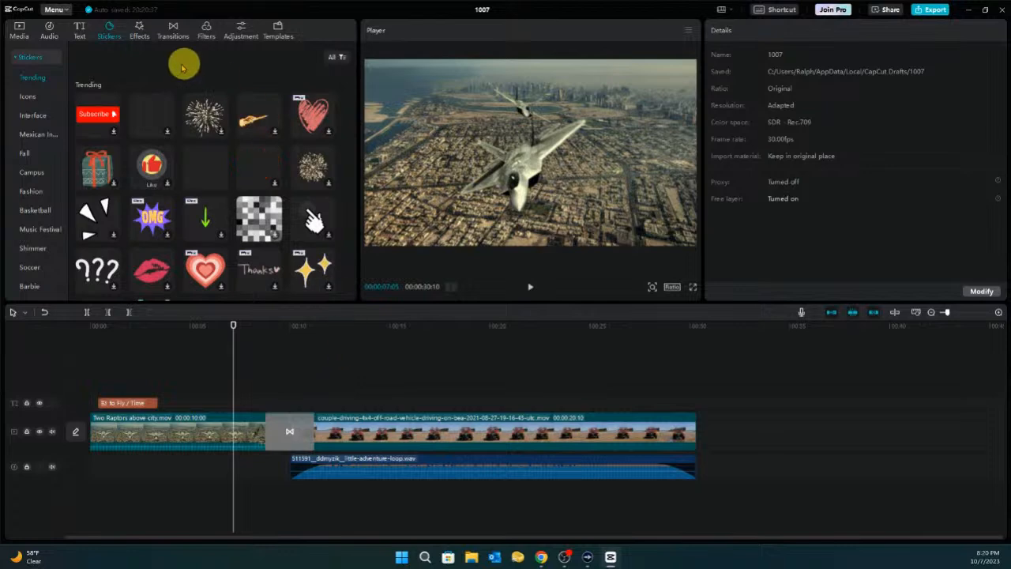
# Browse the Trending, Lens, Light Effect and Nightclub video effects, and look over the filters, adjustments, imported media and transitions
pyautogui.click(136, 36)
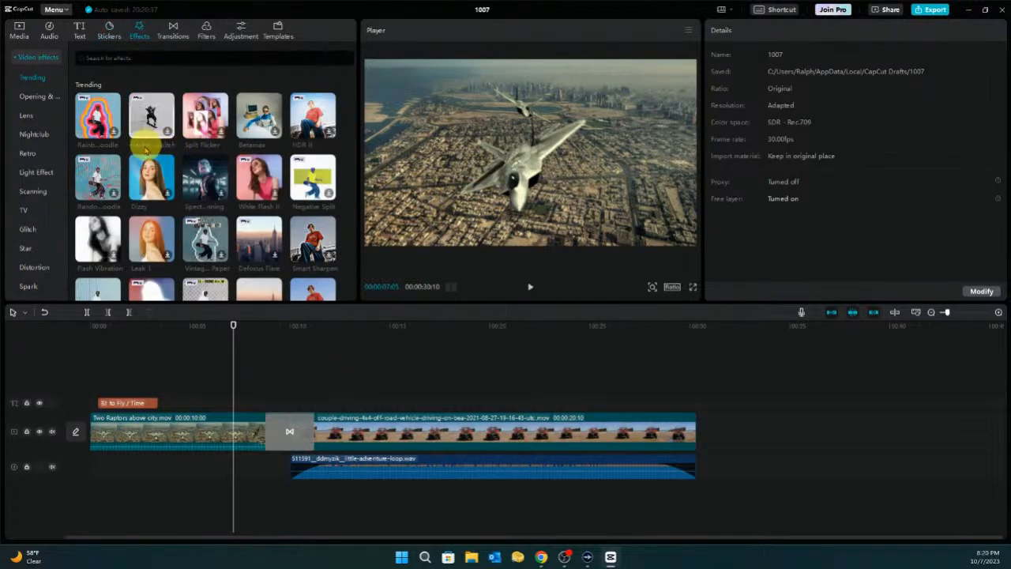
pyautogui.scroll(-2, 185, 185)
pyautogui.scroll(2, 181, 182)
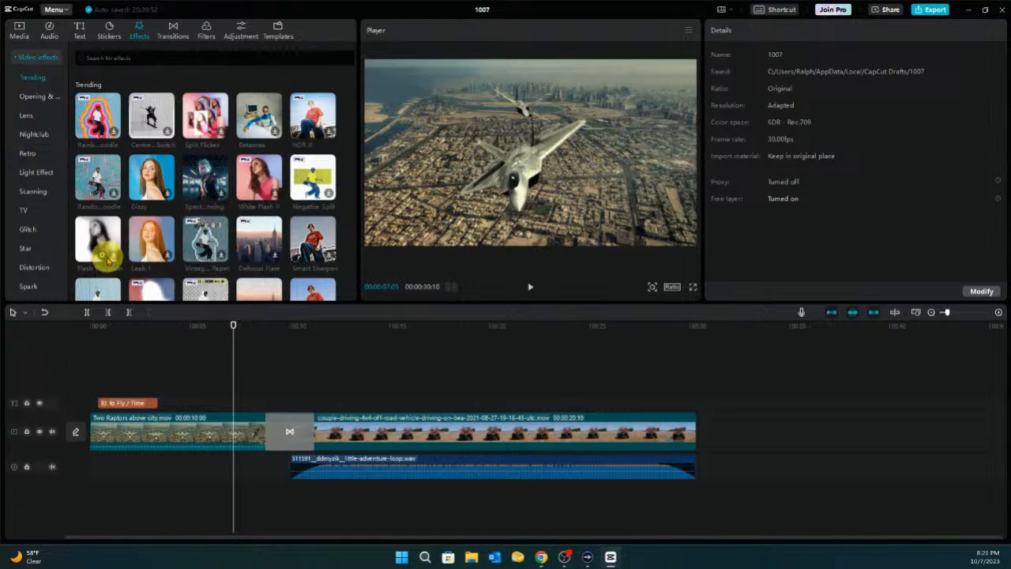
pyautogui.click(32, 117)
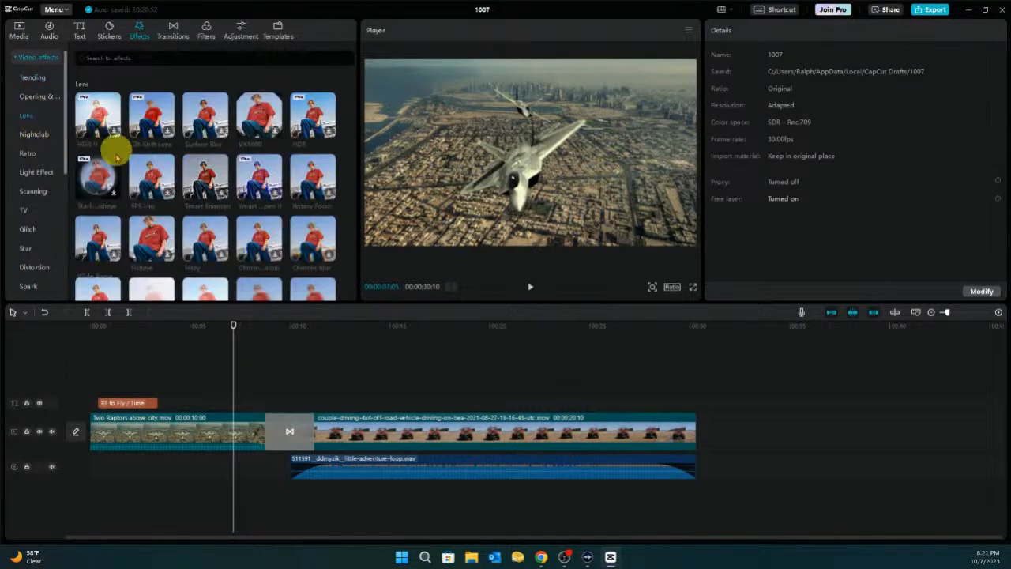
pyautogui.click(36, 172)
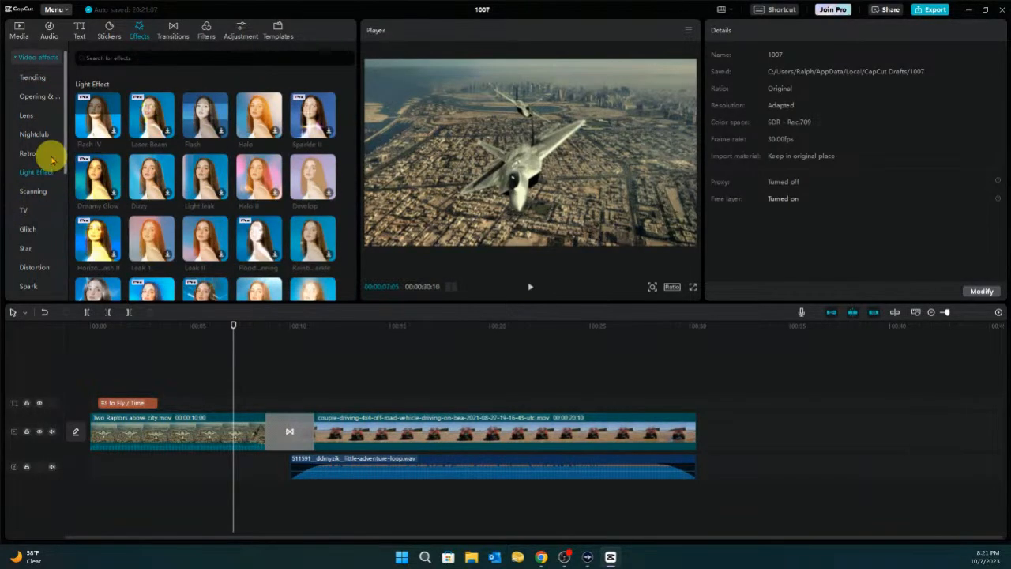
pyautogui.click(34, 137)
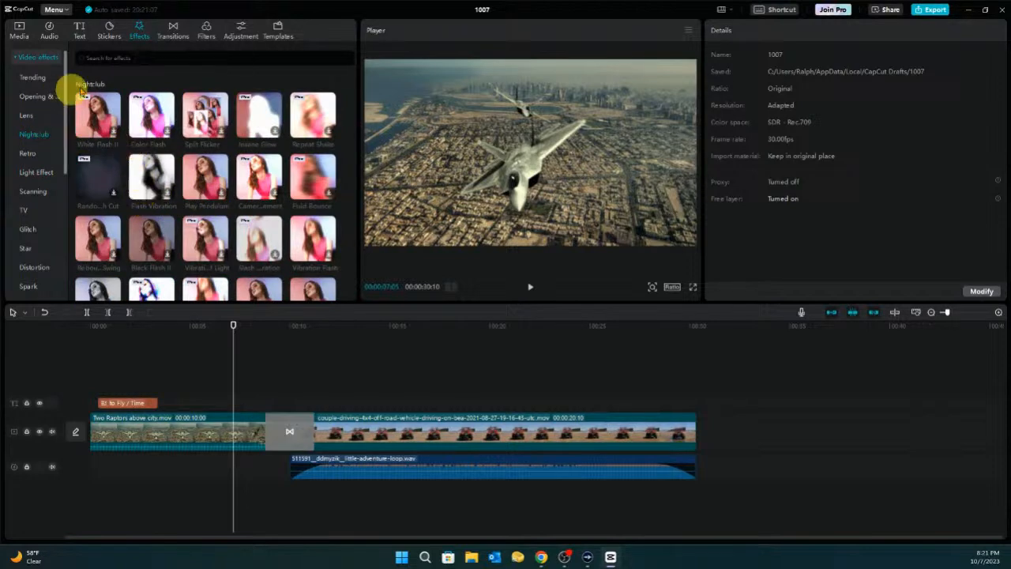
pyautogui.click(205, 30)
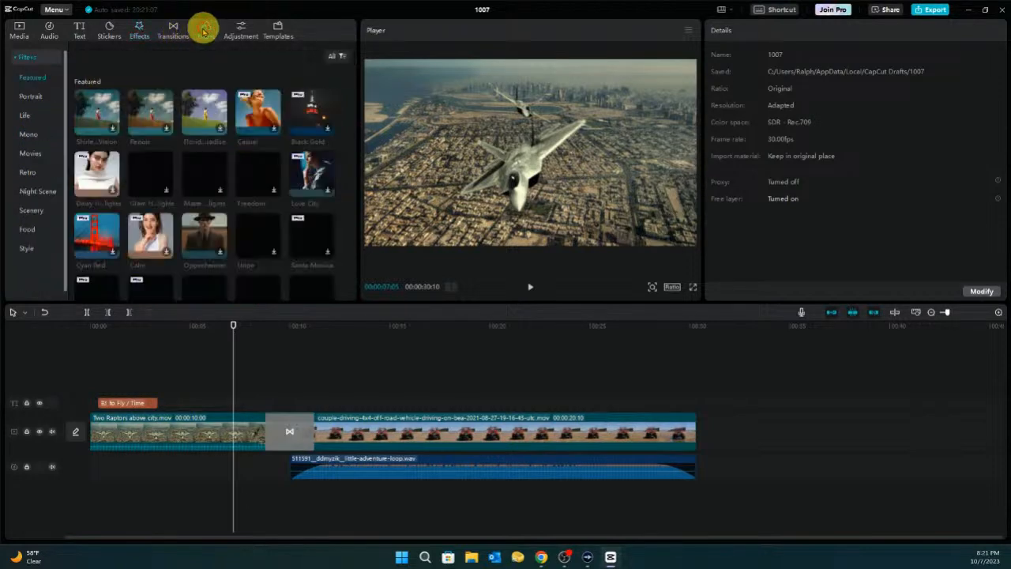
pyautogui.click(238, 33)
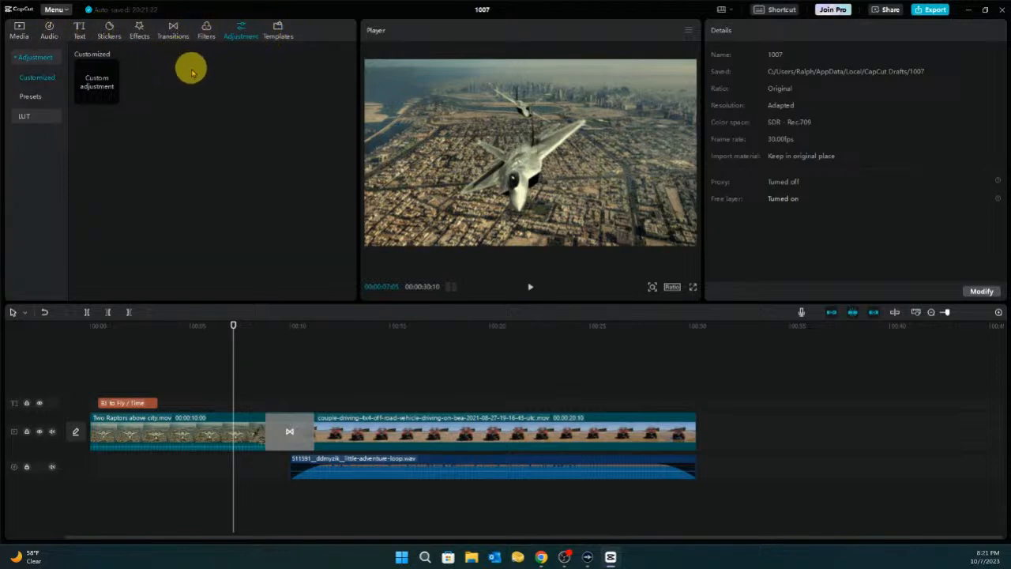
pyautogui.click(16, 33)
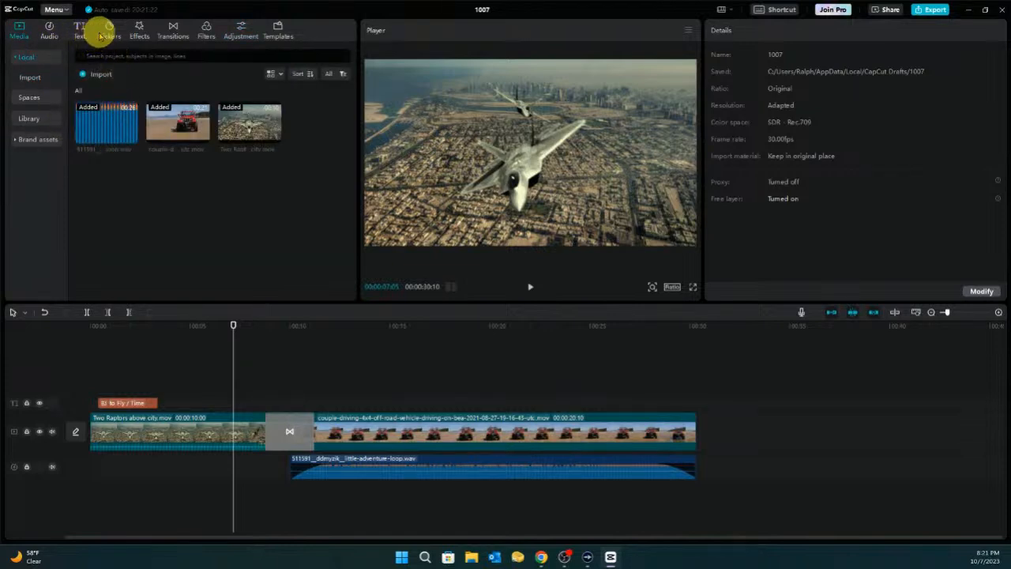
pyautogui.click(173, 30)
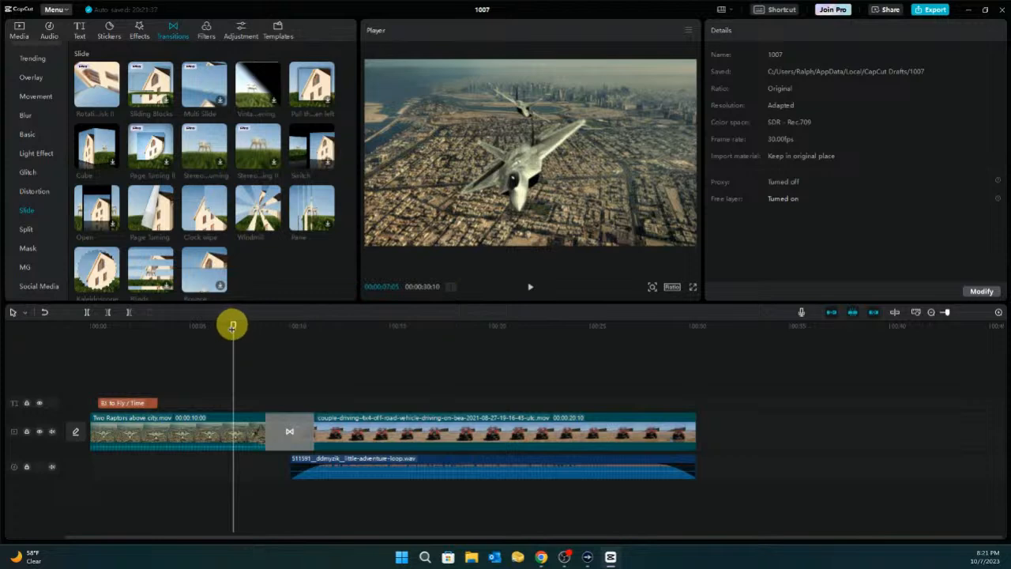
# Play the whole video from the beginning to review the title, the transition and the background music
pyautogui.moveTo(233, 324); pyautogui.dragTo(55, 343)
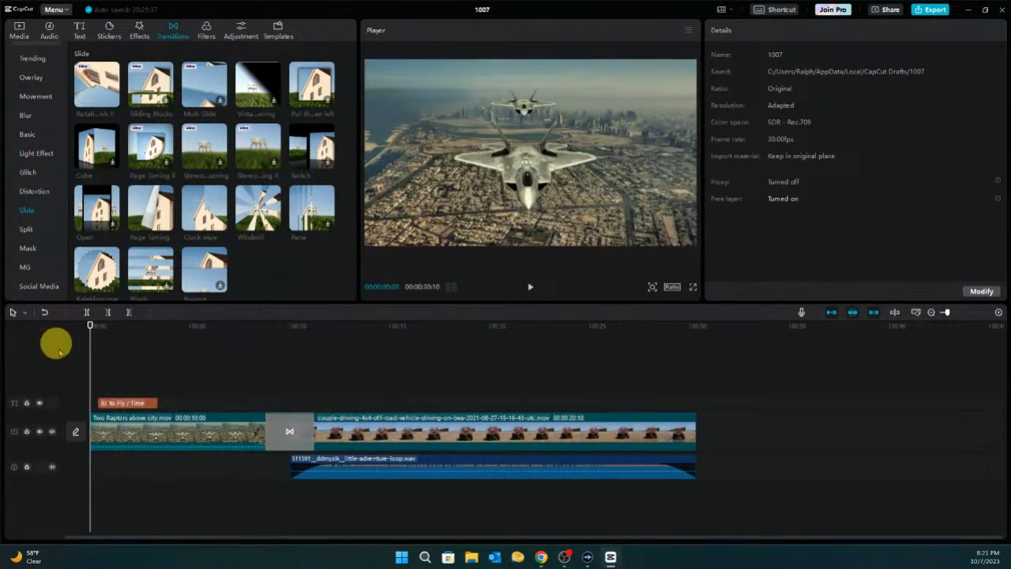
pyautogui.click(529, 289)
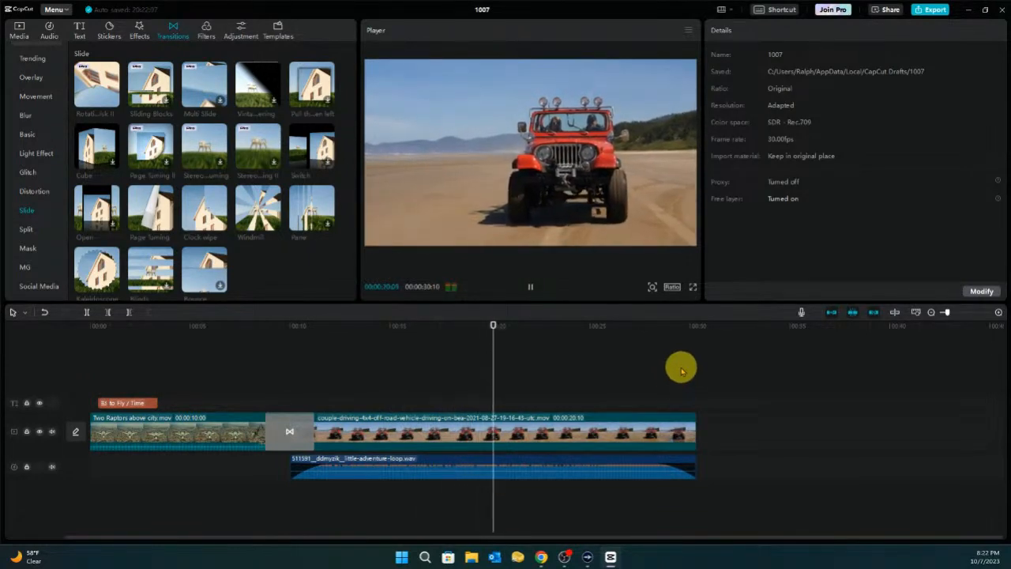
# Stop playback and set the frame at 00:00:02:13, showing the full Time to Fly title, as the video cover without a template
pyautogui.click(530, 287)
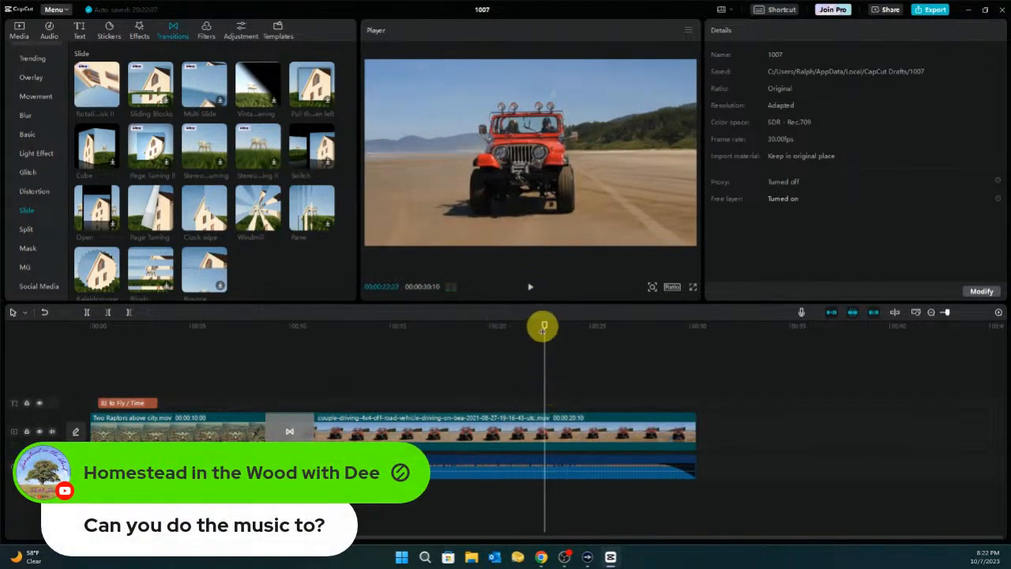
pyautogui.moveTo(544, 324); pyautogui.dragTo(45, 330)
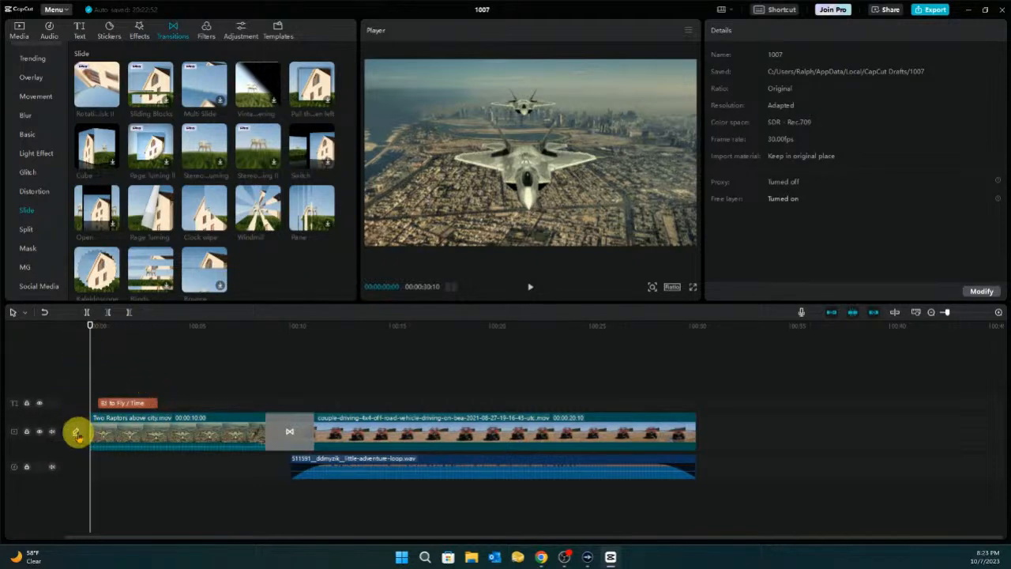
pyautogui.click(139, 335)
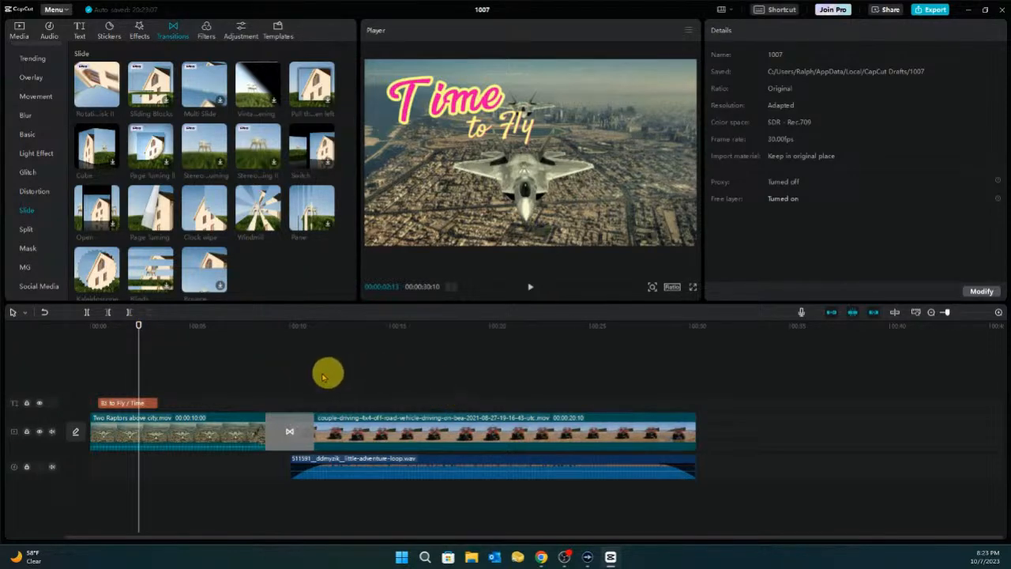
pyautogui.click(76, 432)
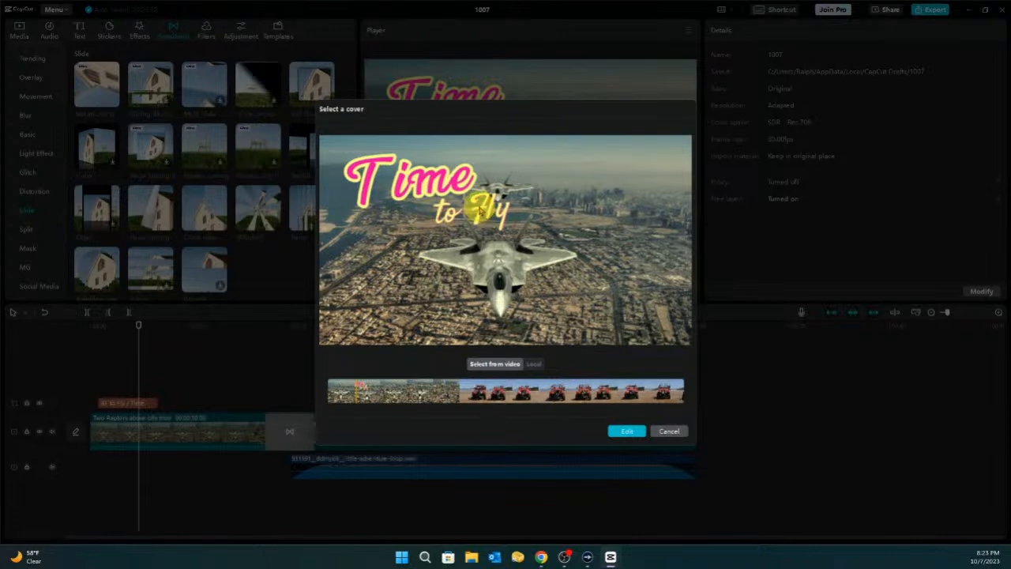
pyautogui.click(621, 431)
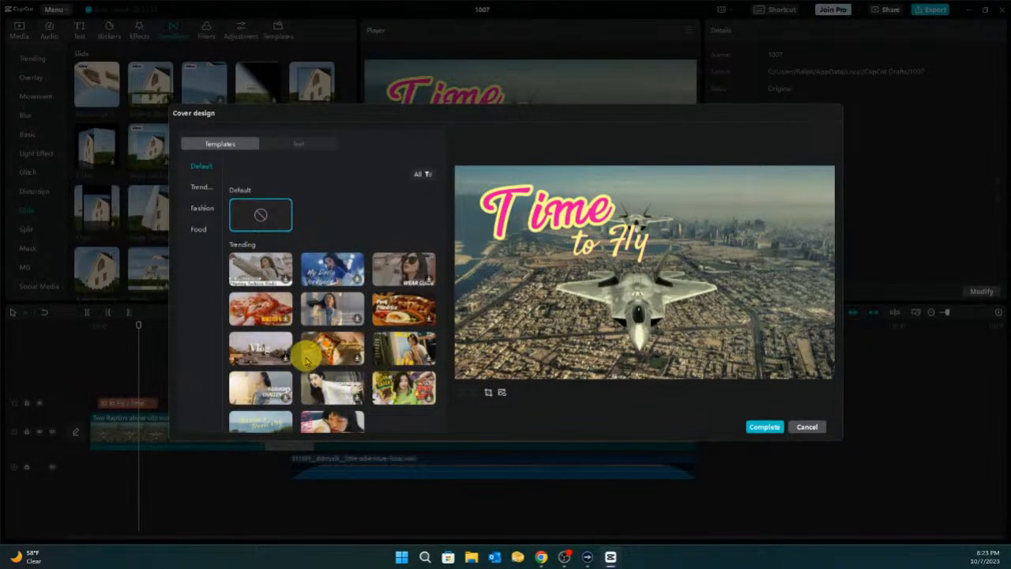
pyautogui.click(766, 427)
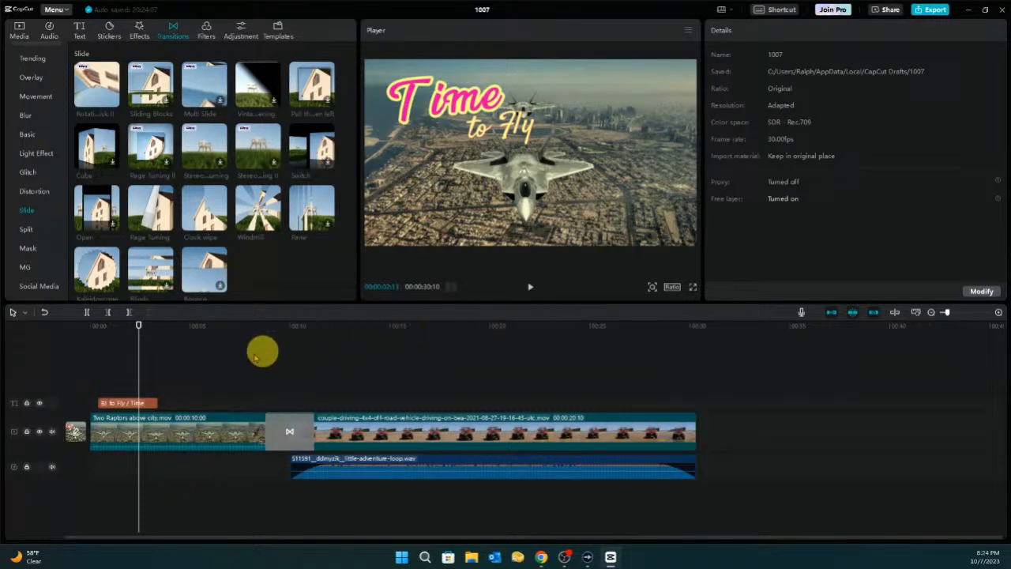
pyautogui.click(167, 452)
pyautogui.click(76, 433)
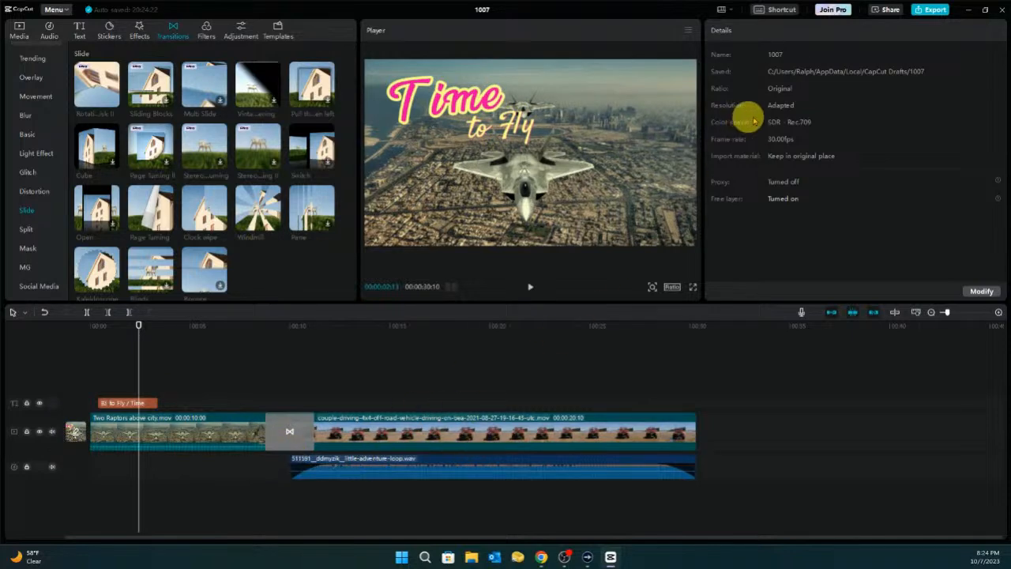
# Export the video as CCTest to E:/Tut/CCTest at 1080P with recommended bit rate, H.264 codec, mp4 format and 30 fps
pyautogui.click(936, 10)
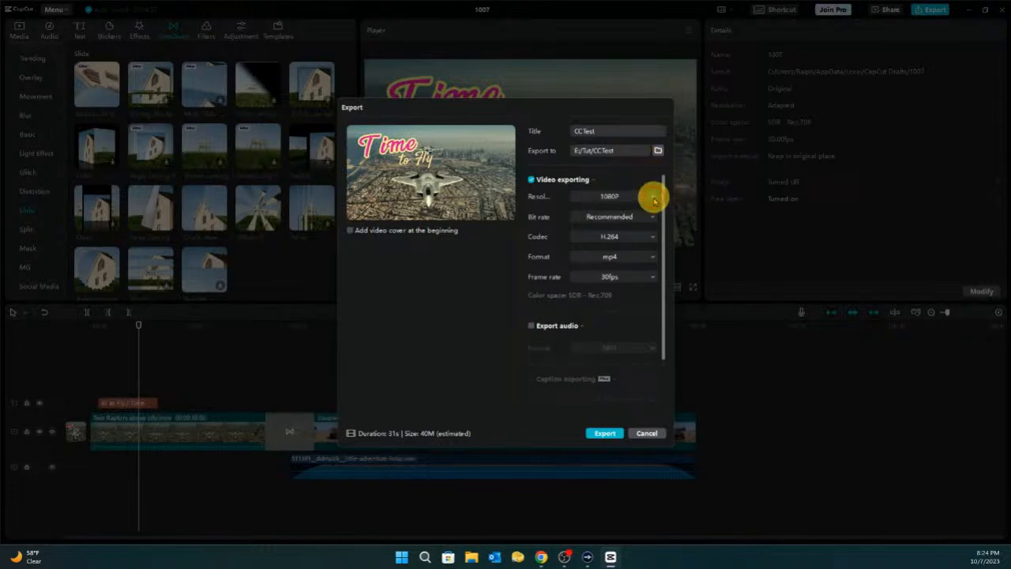
pyautogui.click(653, 198)
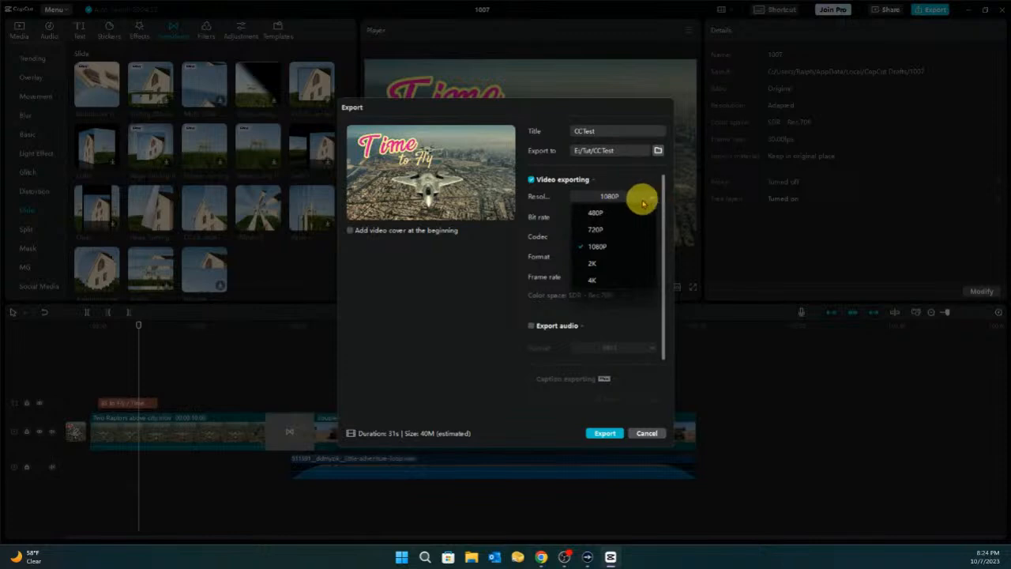
pyautogui.click(625, 197)
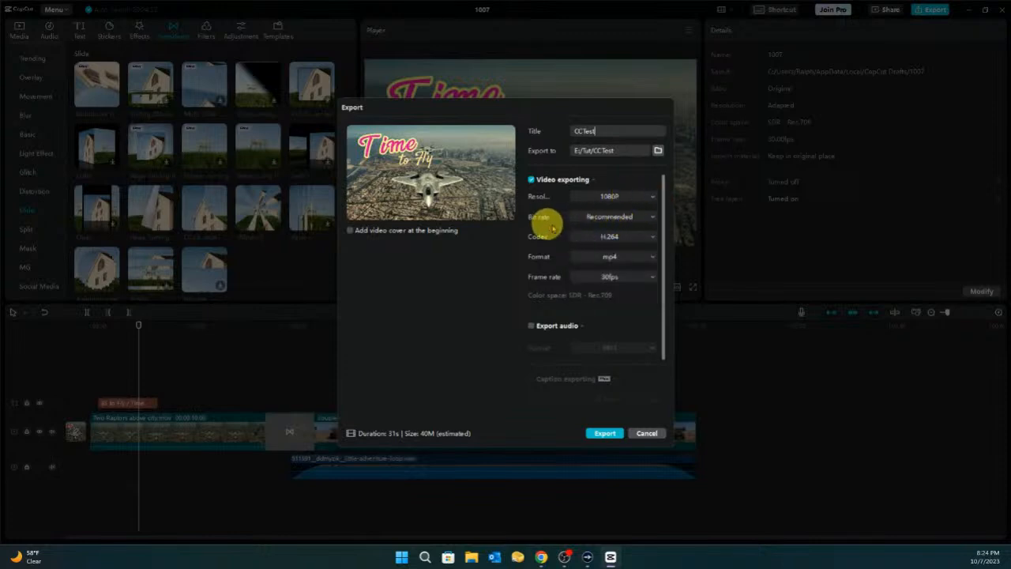
pyautogui.click(654, 237)
pyautogui.click(654, 238)
pyautogui.click(653, 236)
pyautogui.click(656, 237)
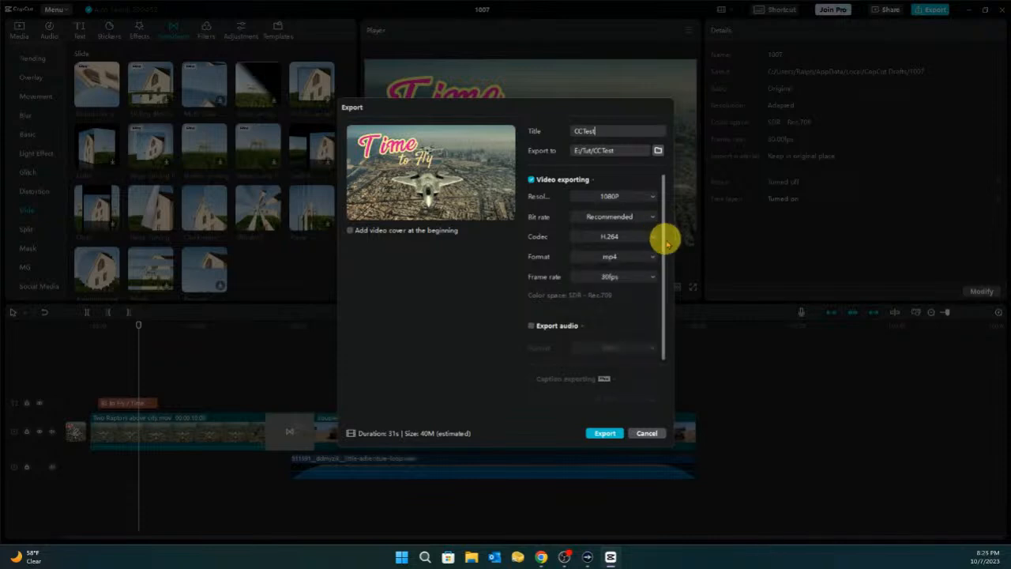
pyautogui.click(612, 258)
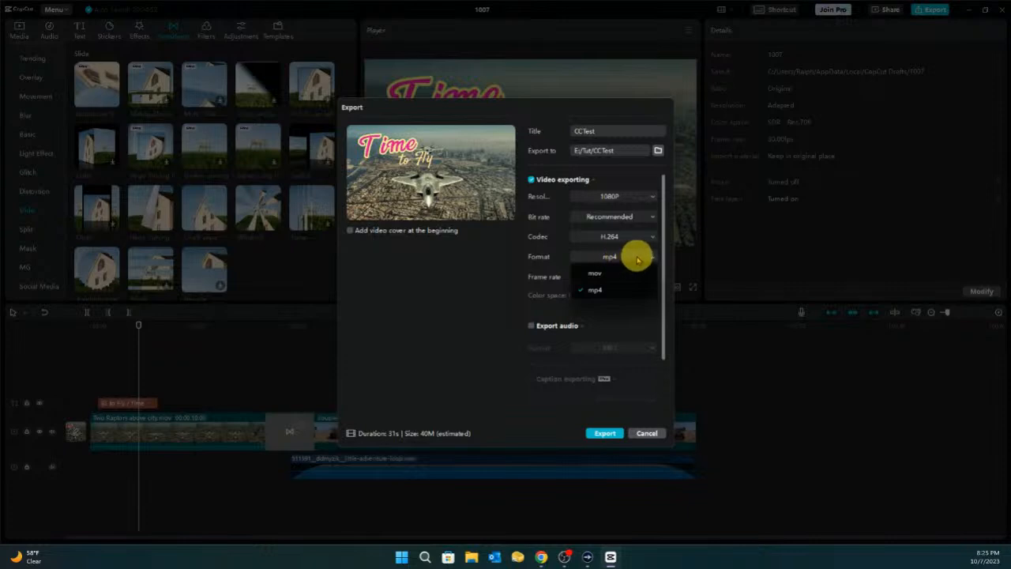
pyautogui.click(627, 256)
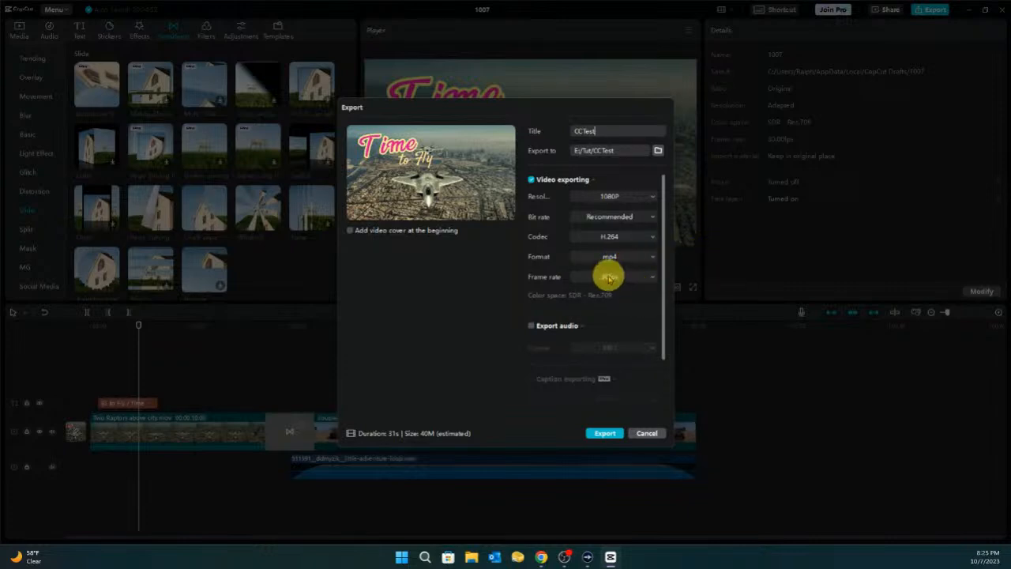
pyautogui.click(609, 276)
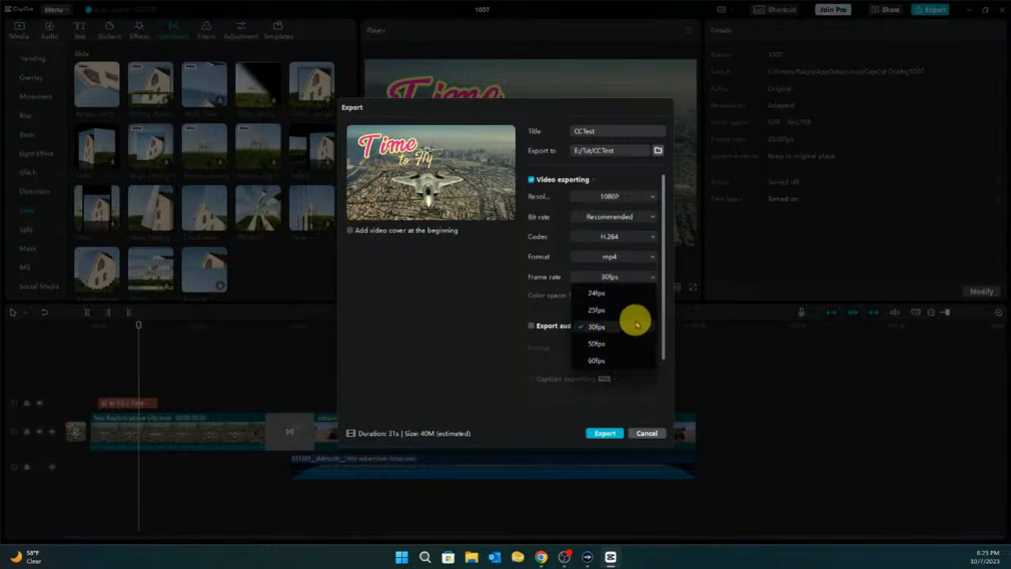
pyautogui.click(610, 276)
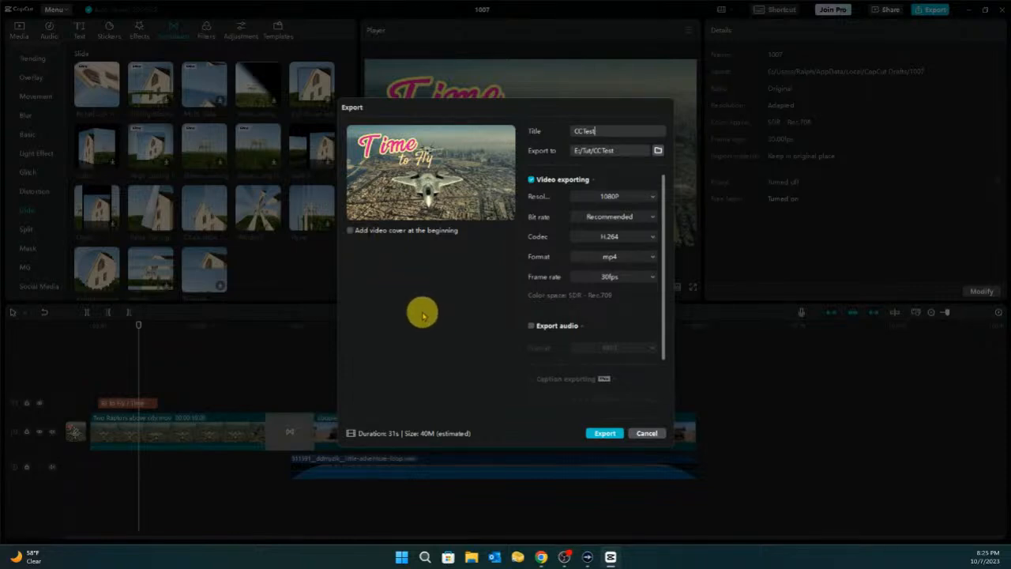
pyautogui.click(598, 433)
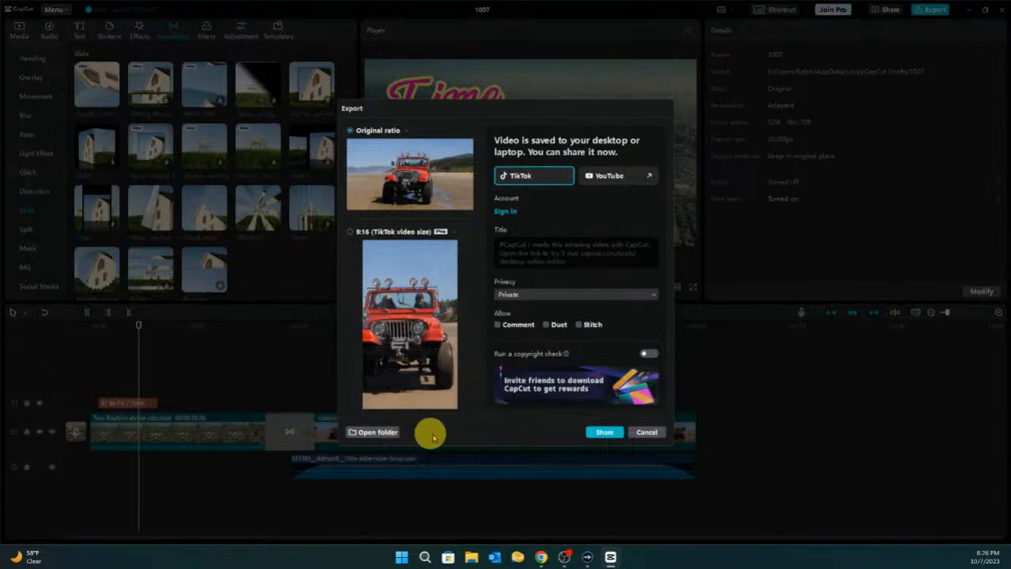
# Open the folder holding the exported files and close the sharing dialog without sharing the video
pyautogui.click(379, 432)
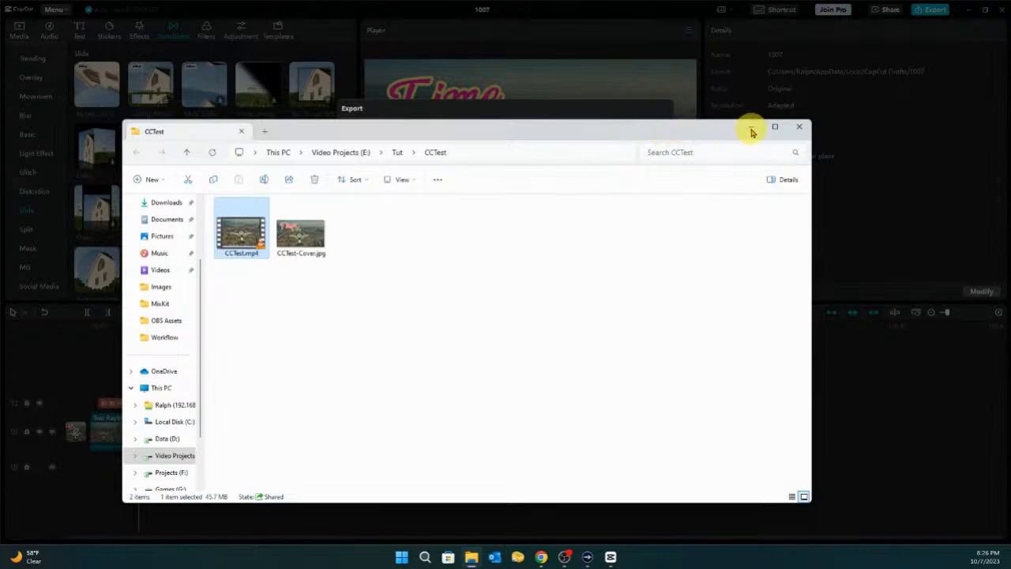
pyautogui.moveTo(663, 133); pyautogui.dragTo(672, 471)
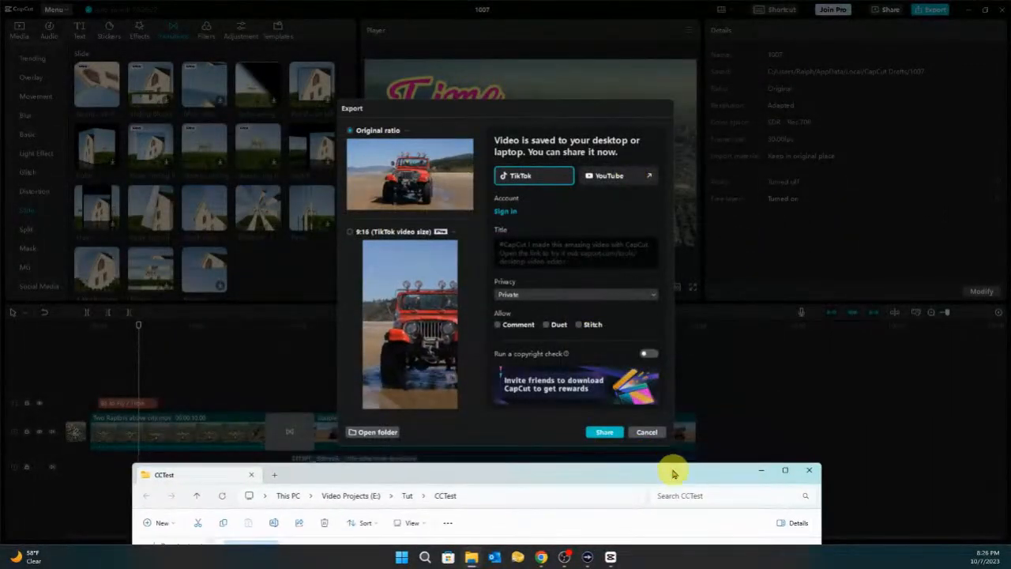
pyautogui.click(647, 431)
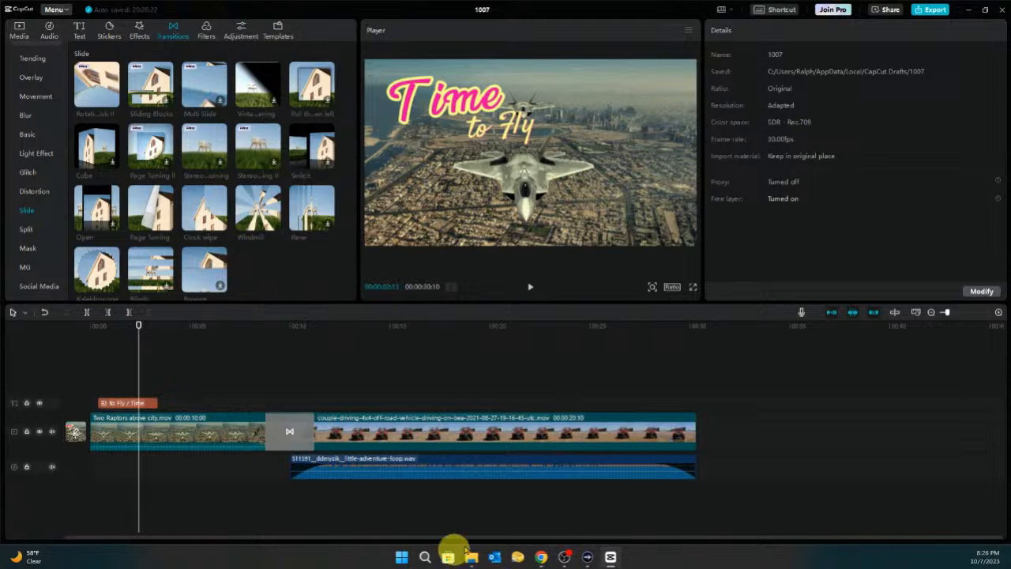
# Play the exported CCTest.mp4 full screen in VLC to its end, and close the player and the export folder
pyautogui.click(471, 557)
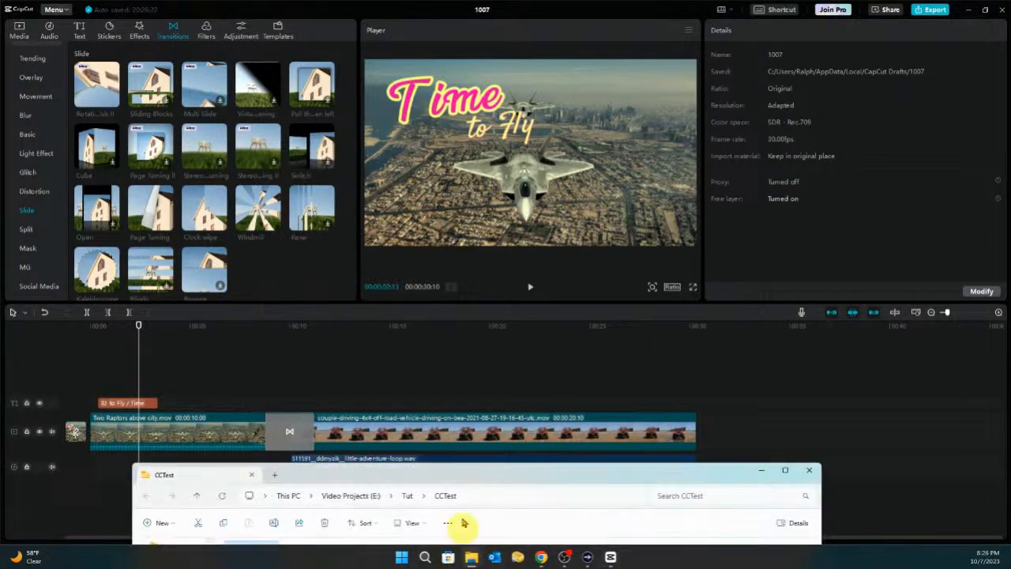
pyautogui.moveTo(439, 474); pyautogui.dragTo(429, 111)
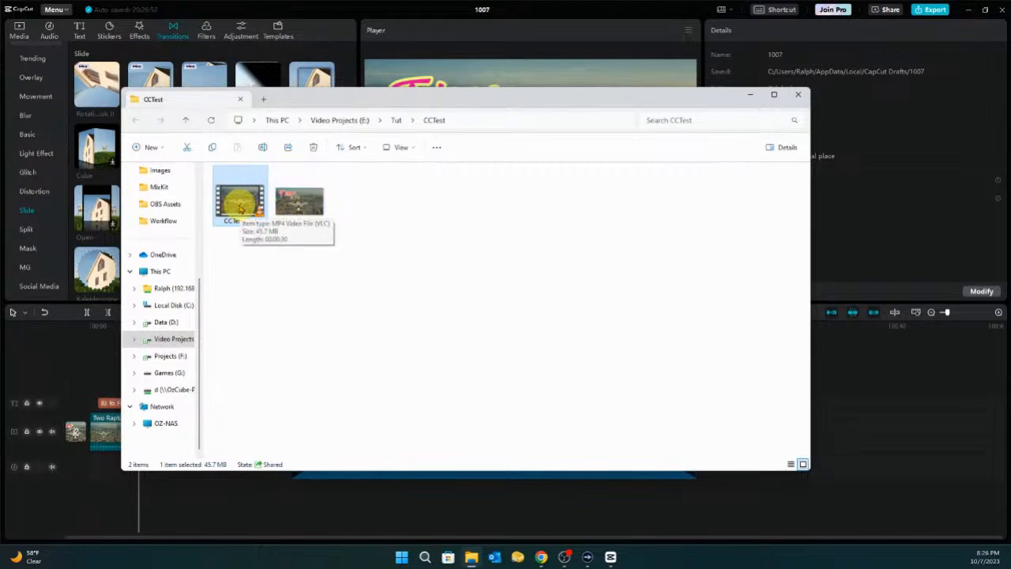
pyautogui.doubleClick(241, 207)
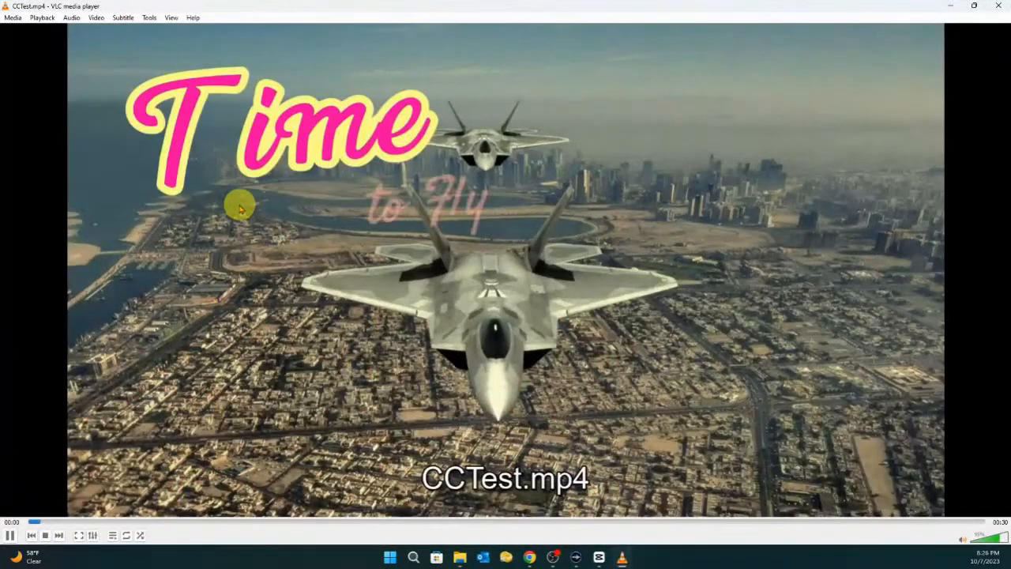
pyautogui.doubleClick(241, 207)
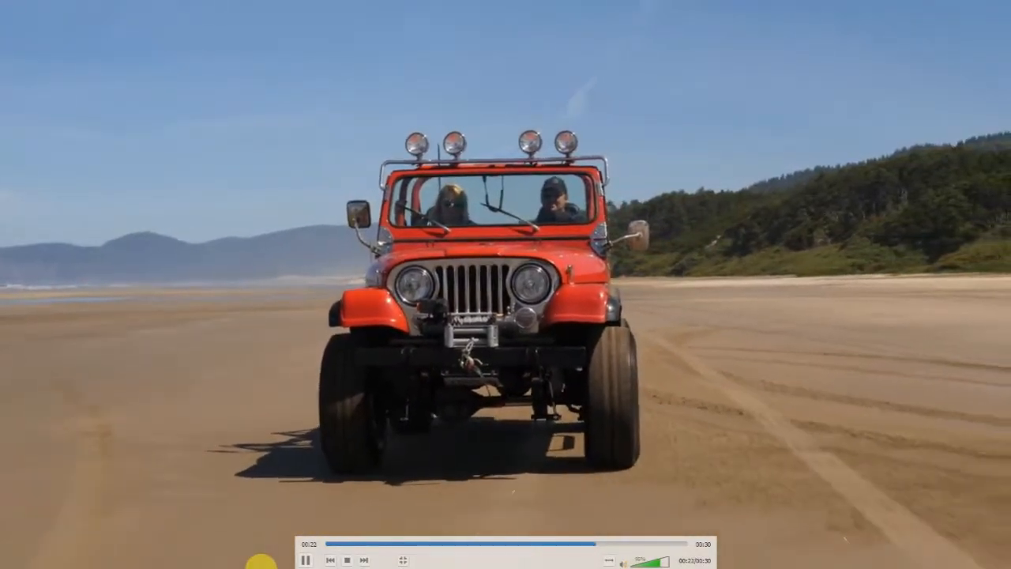
pyautogui.moveTo(292, 558)
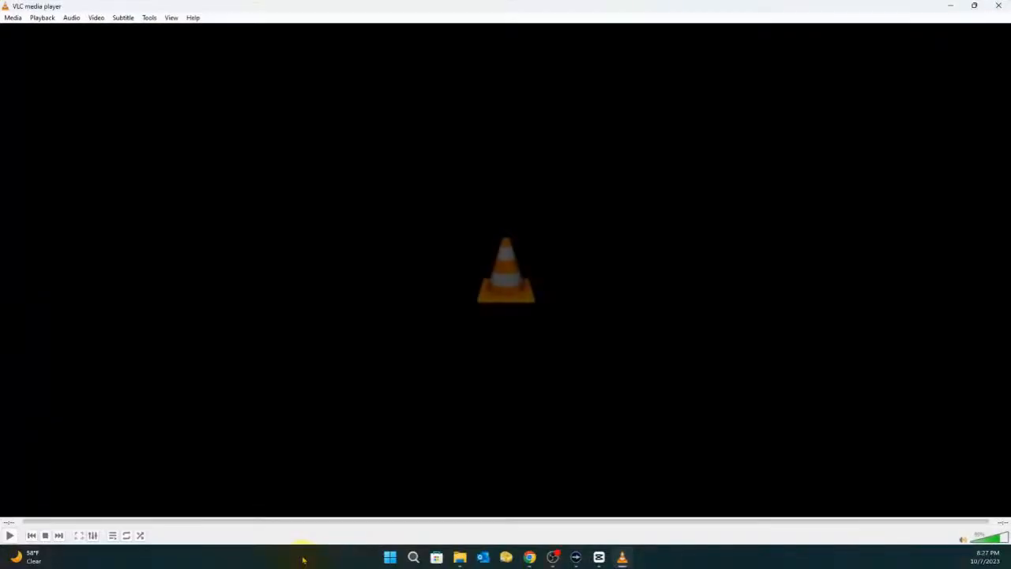
pyautogui.click(999, 7)
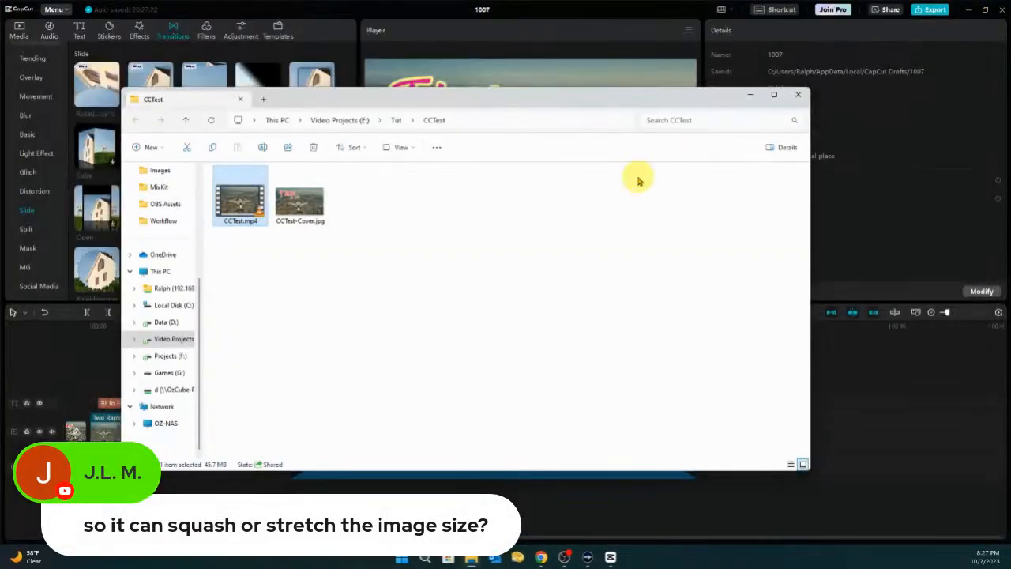
pyautogui.click(795, 101)
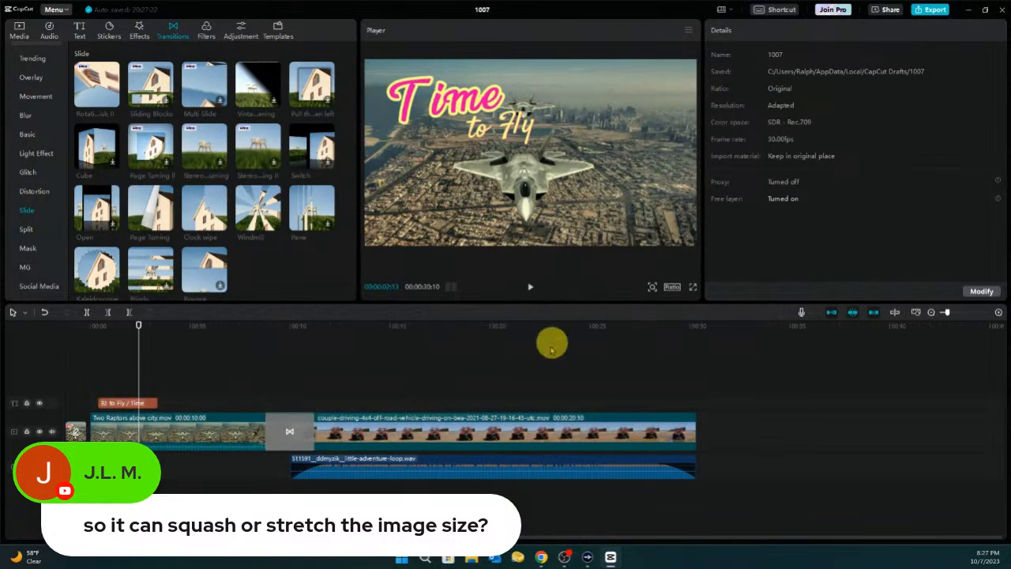
# Try scaling the jet clip down to about 96% and reset its scale to 100%
pyautogui.click(210, 435)
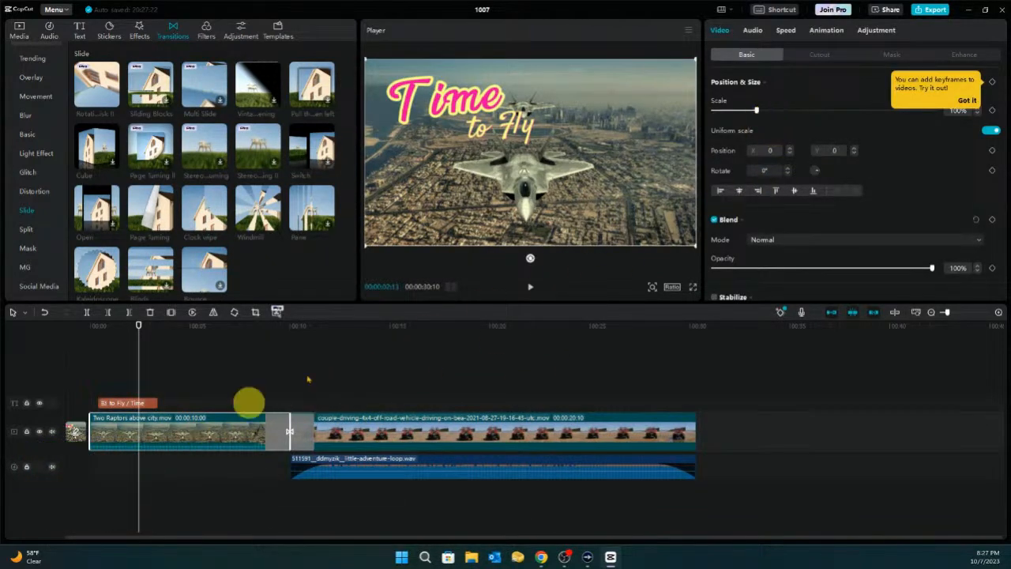
pyautogui.moveTo(758, 111)
pyautogui.mouseDown()
pyautogui.moveTo(767, 109)
pyautogui.moveTo(750, 115)
pyautogui.mouseUp()
pyautogui.moveTo(751, 112); pyautogui.dragTo(755, 110)
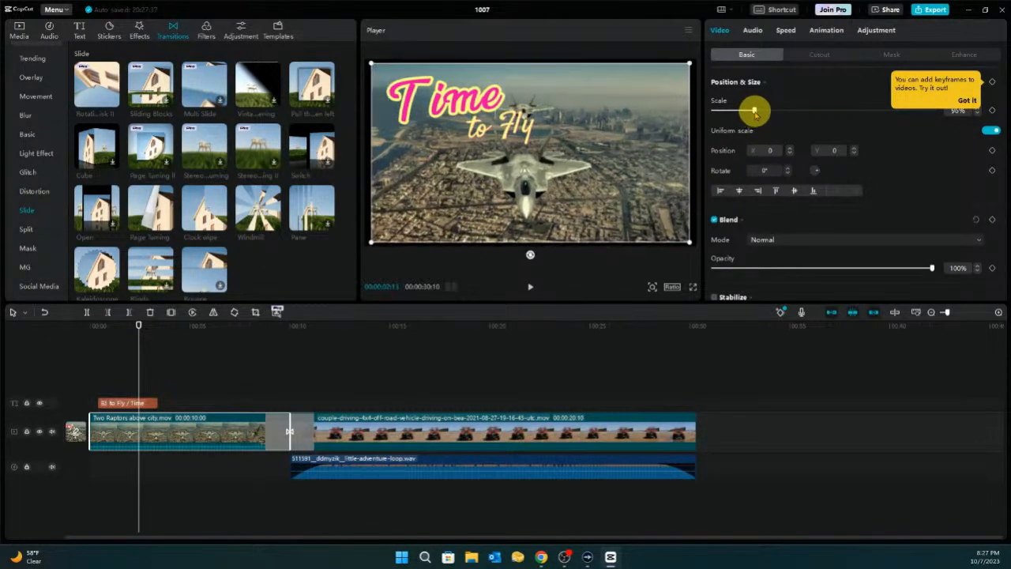
pyautogui.doubleClick(724, 103)
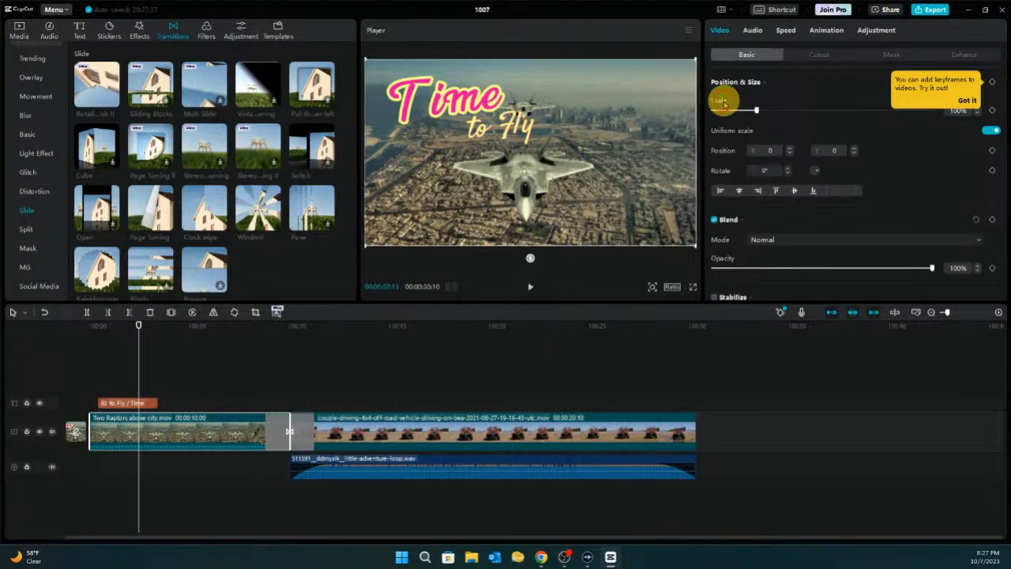
pyautogui.click(965, 103)
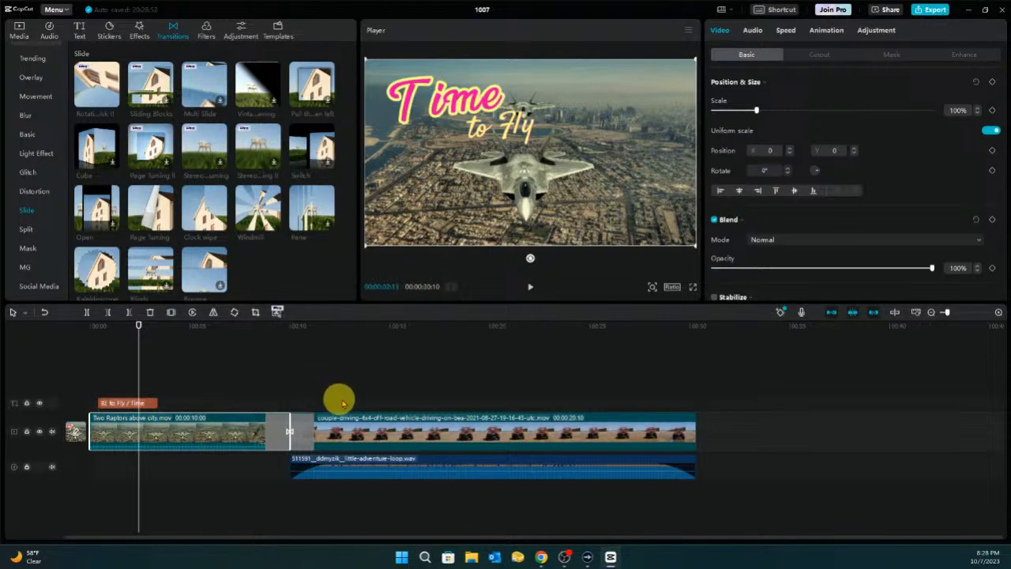
# Select the Windmill transition between the clips and browse the Distortion, Glitch and Light Effect transitions
pyautogui.click(277, 432)
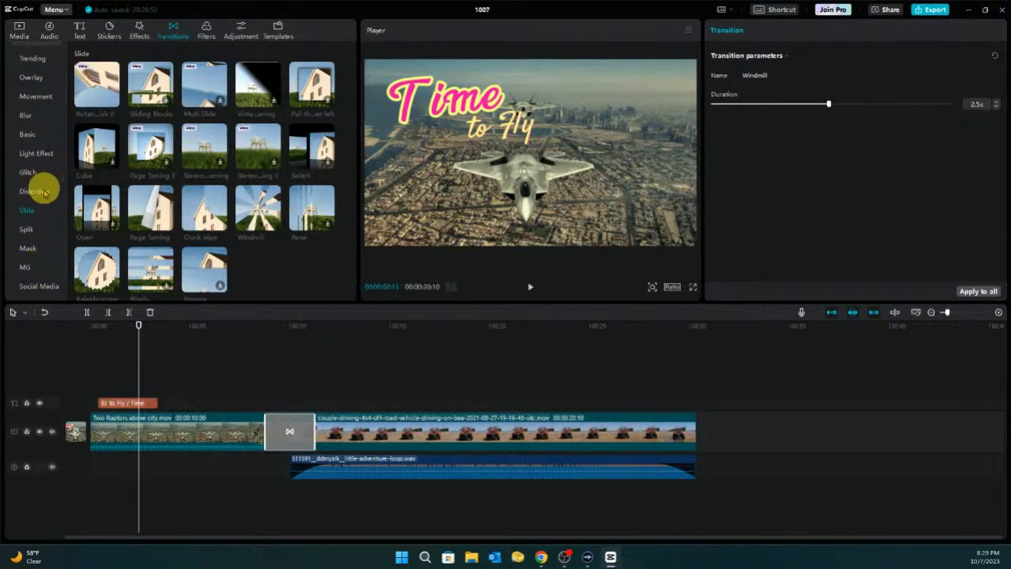
pyautogui.scroll(1, 45, 182)
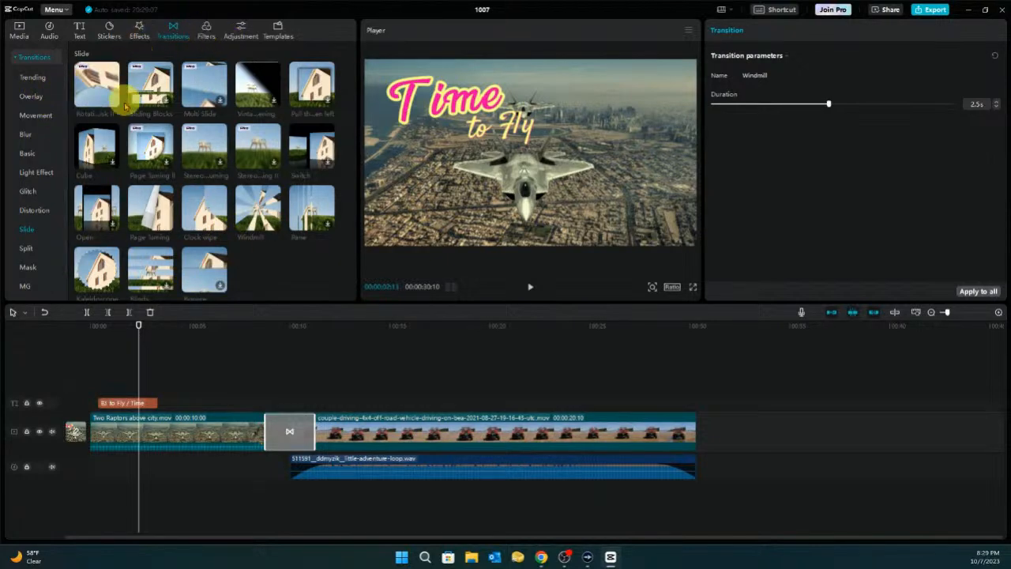
pyautogui.scroll(6, 189, 201)
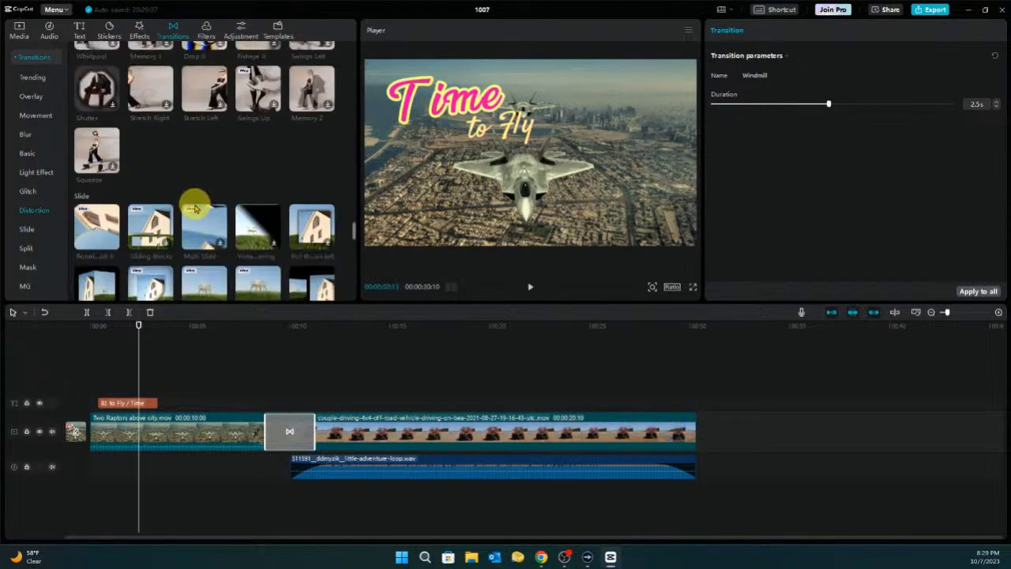
pyautogui.scroll(5, 199, 207)
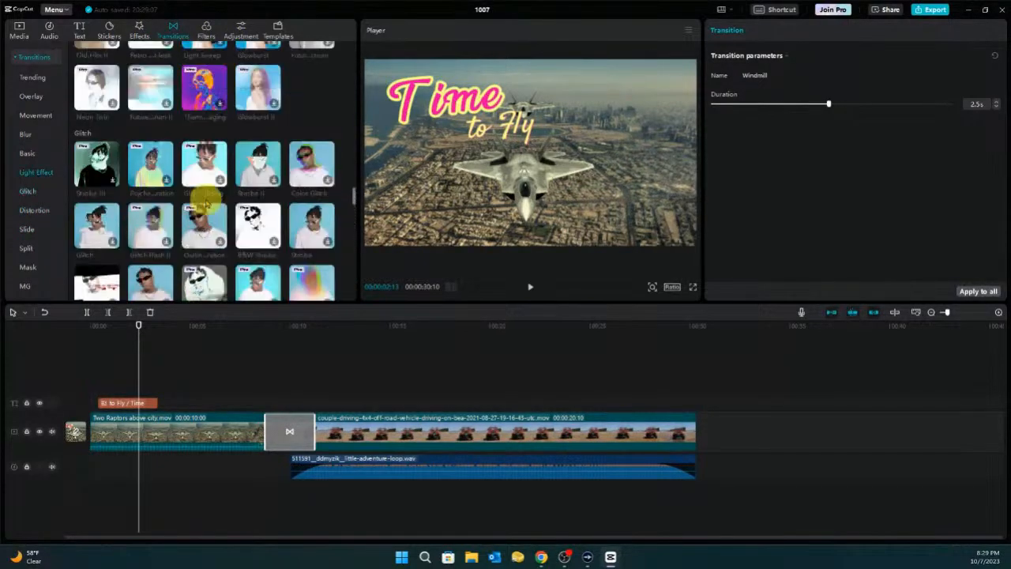
pyautogui.scroll(5, 211, 185)
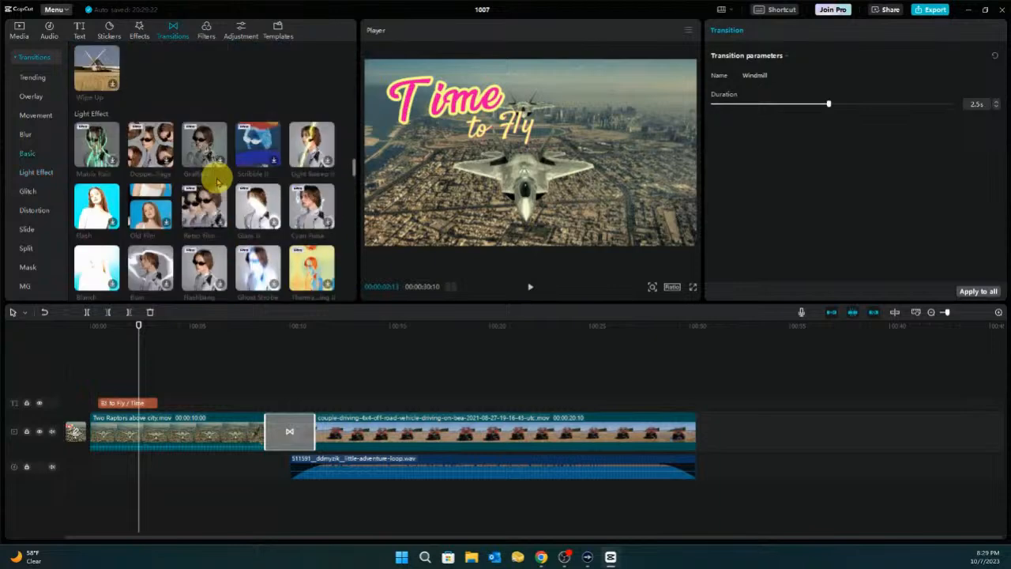